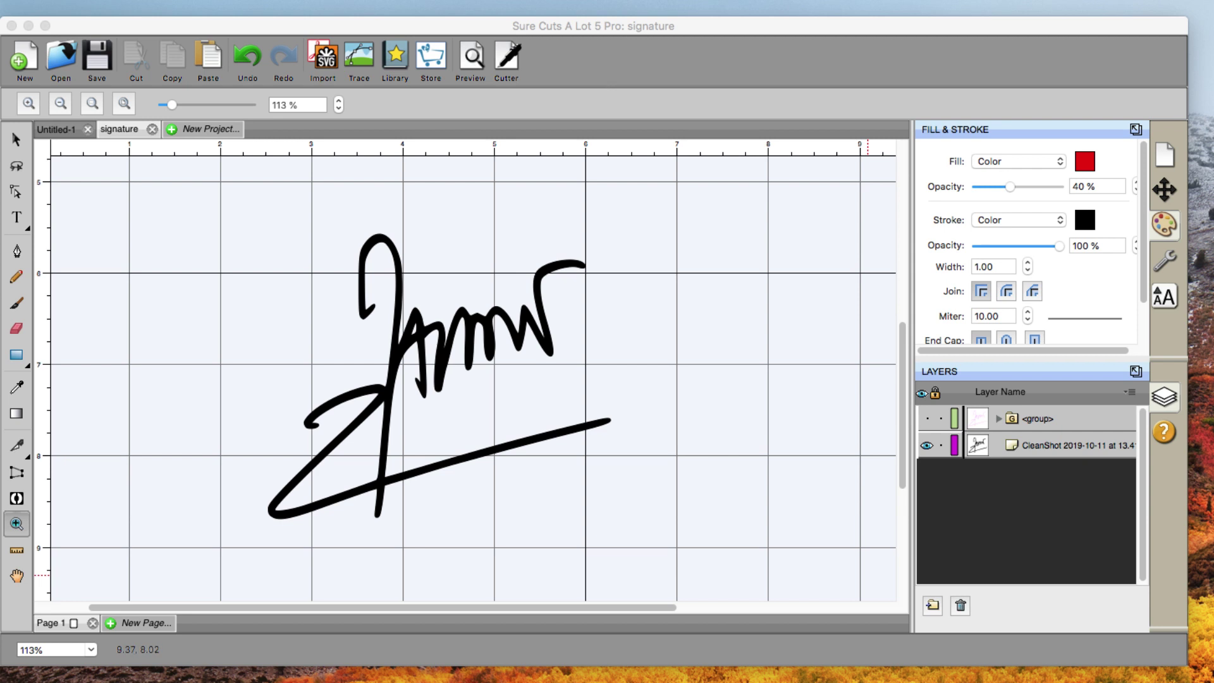
Step: Hide the CleanShot image layer and show the thin pink <group> signature paths
left_click(926, 418)
left_click(927, 445)
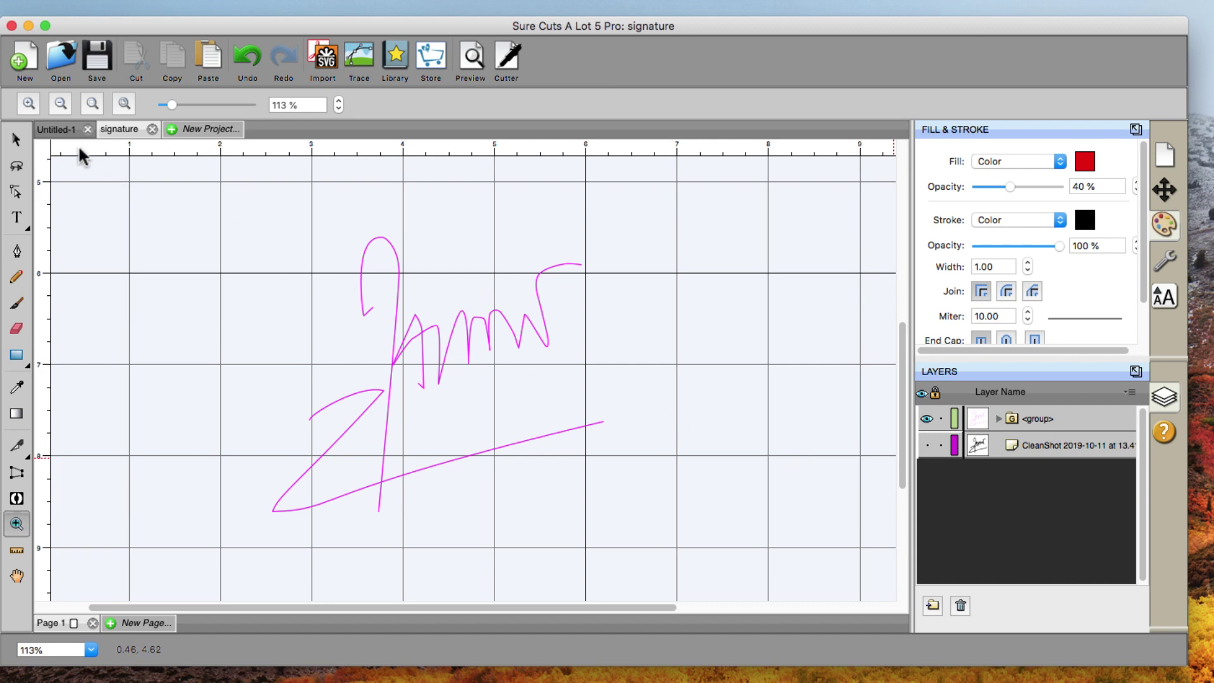
Step: In Untitled-1, trace the CleanShot 2019-10-11 at 13.41.31 screenshot and place it on the mat
left_click(61, 130)
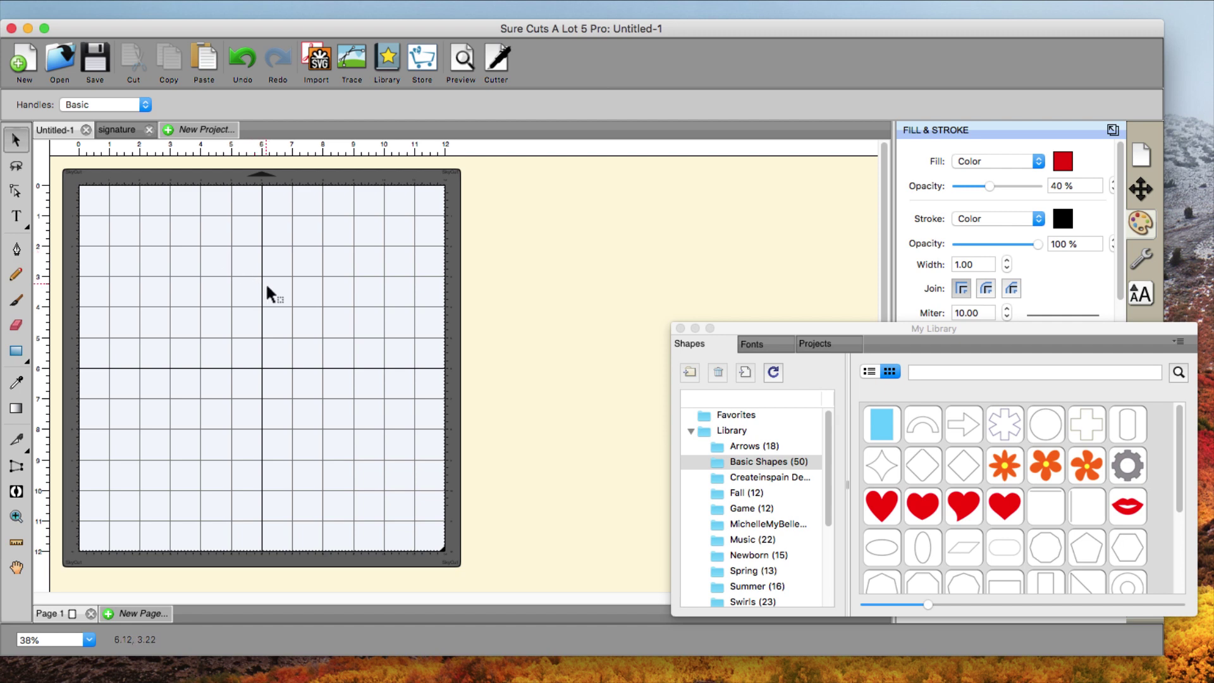
left_click(680, 328)
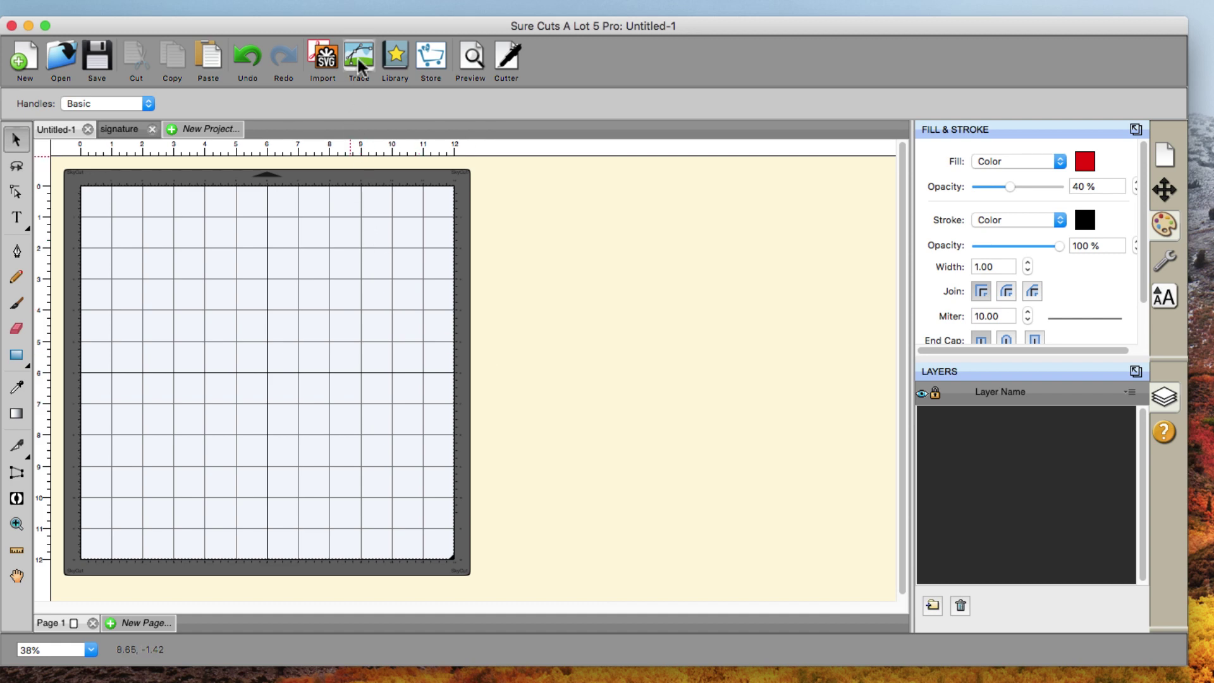
left_click(358, 58)
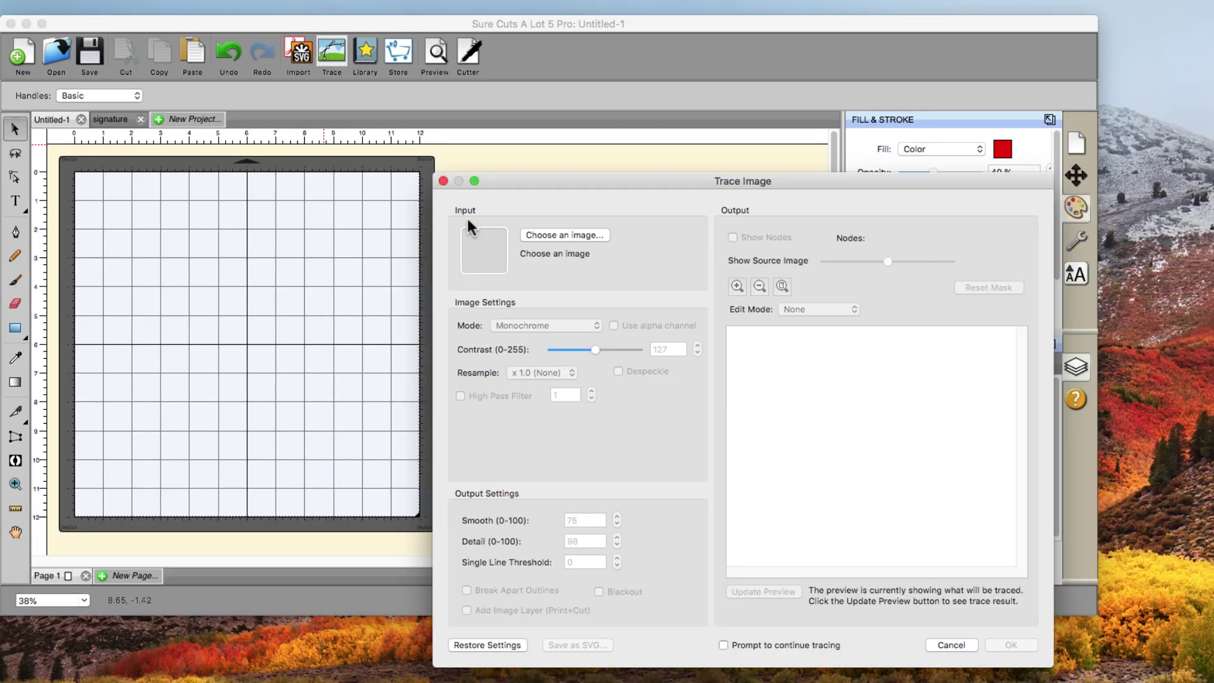
left_click(544, 234)
left_click(650, 279)
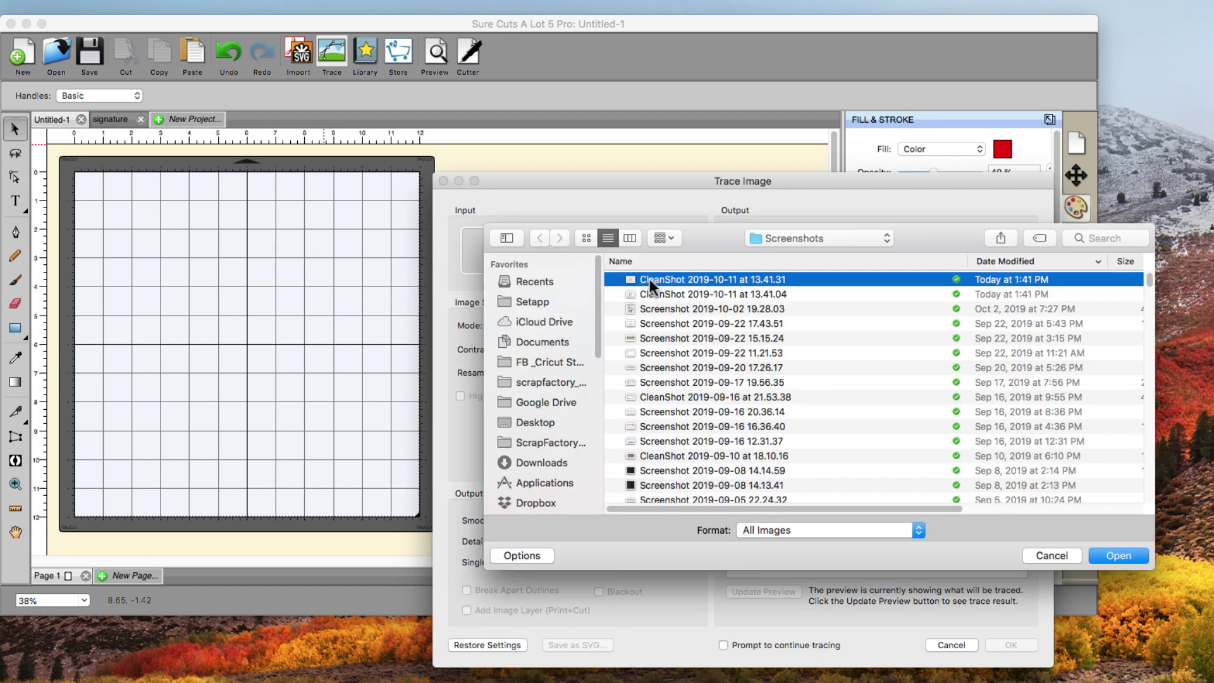
left_click(1132, 559)
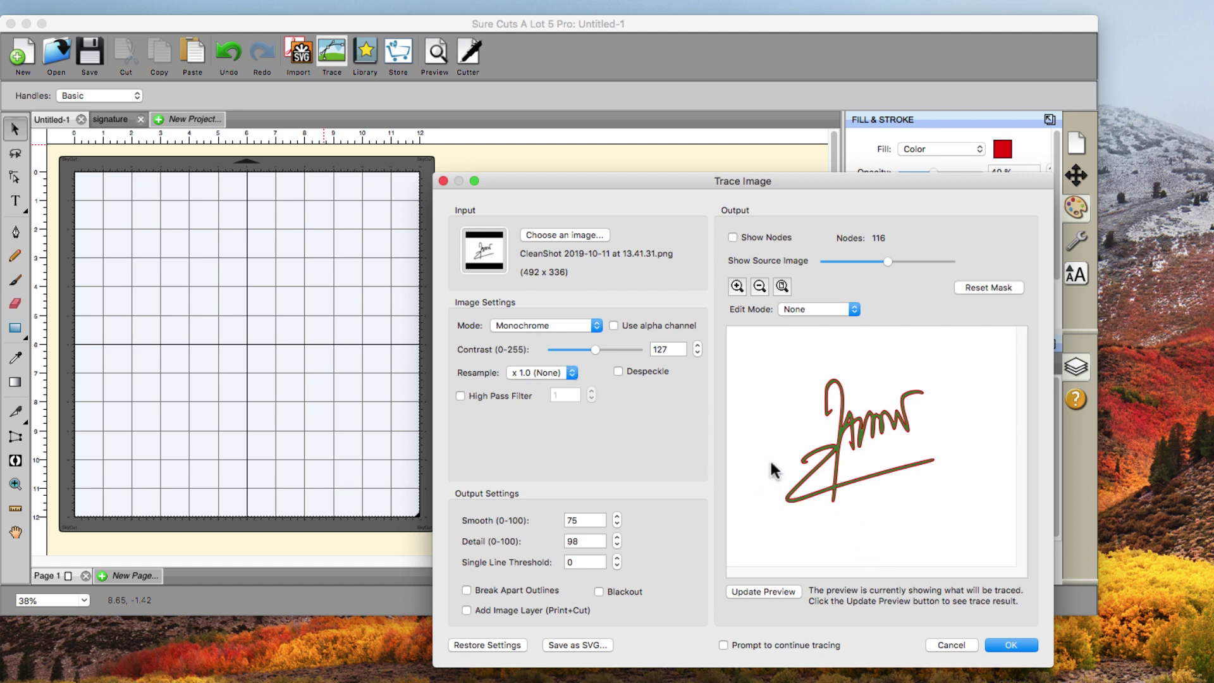
left_click(1026, 651)
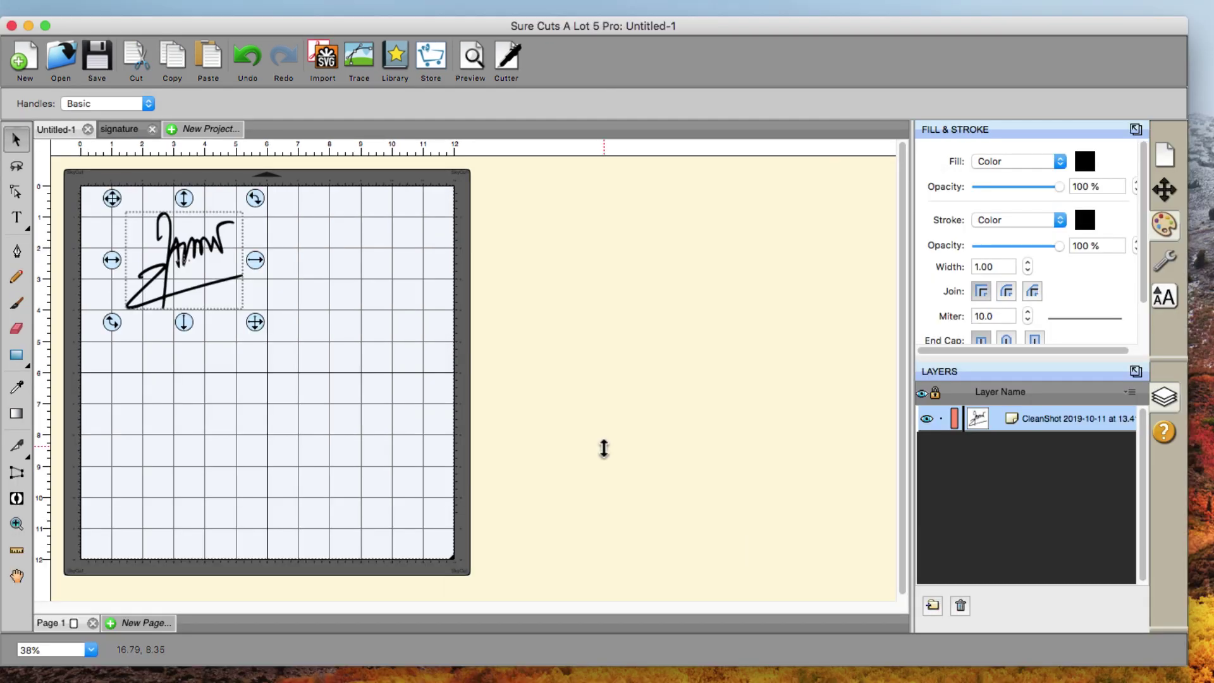
Step: Give the traced signature a pure red fill at 35% fill opacity
left_click(256, 324)
left_click(1085, 162)
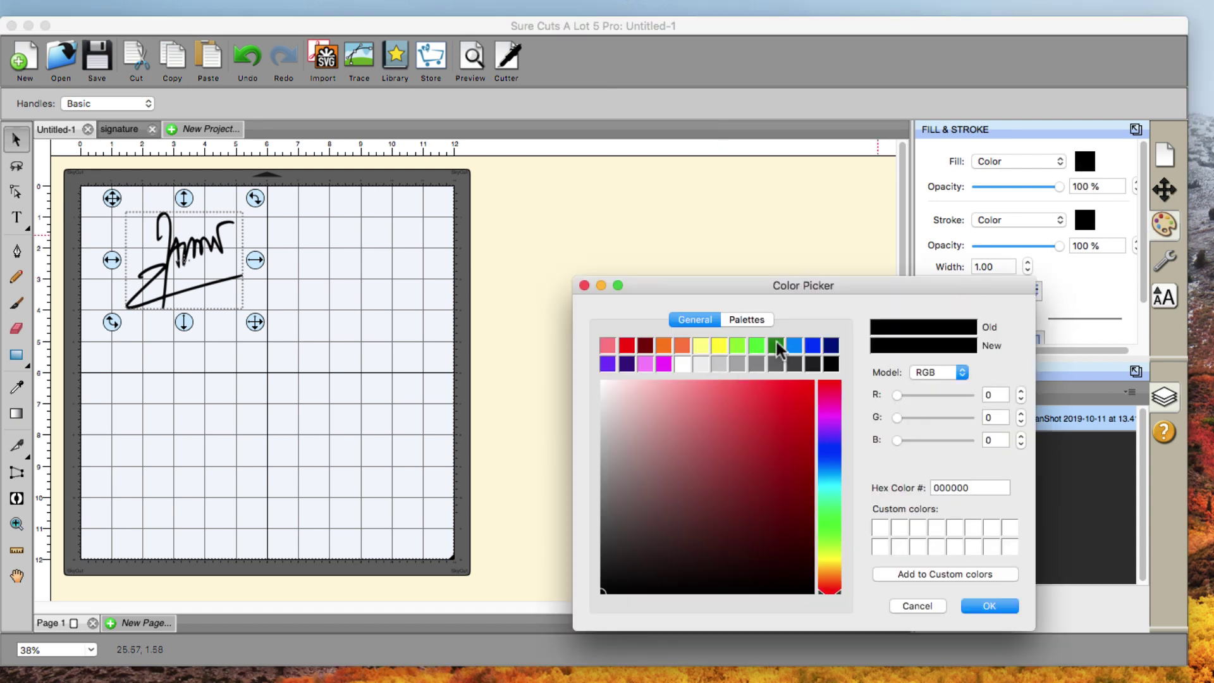
left_click(629, 345)
left_click(998, 605)
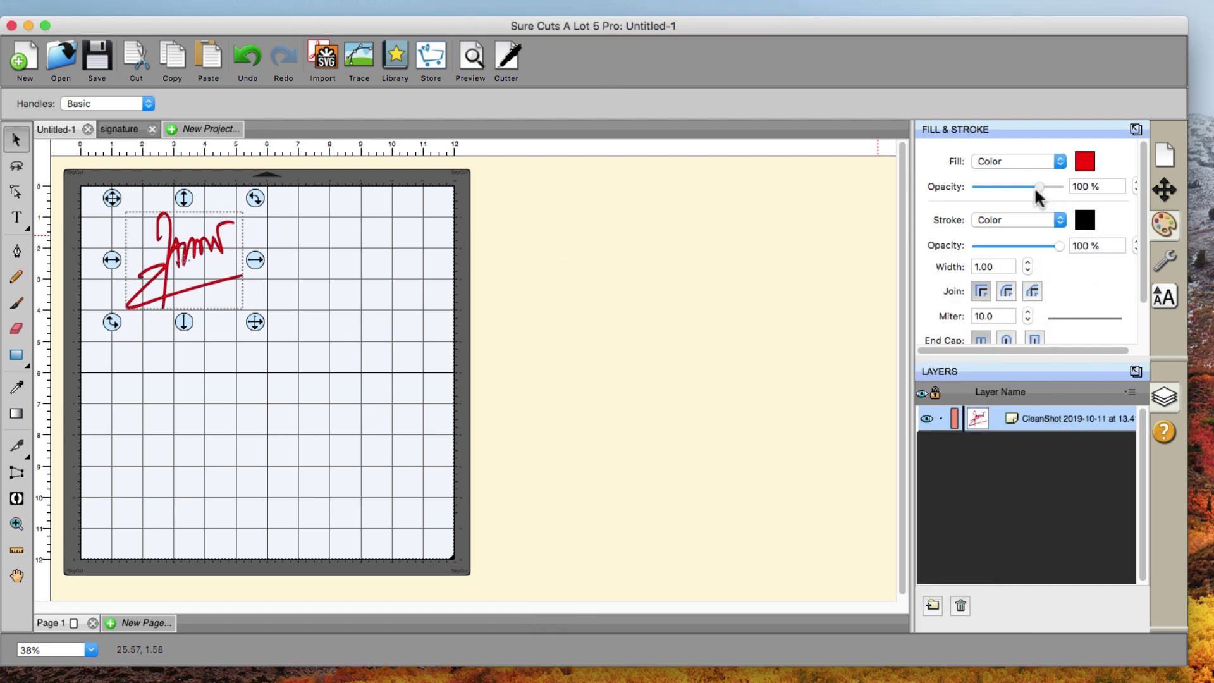
left_click_drag(1006, 188, 1003, 187)
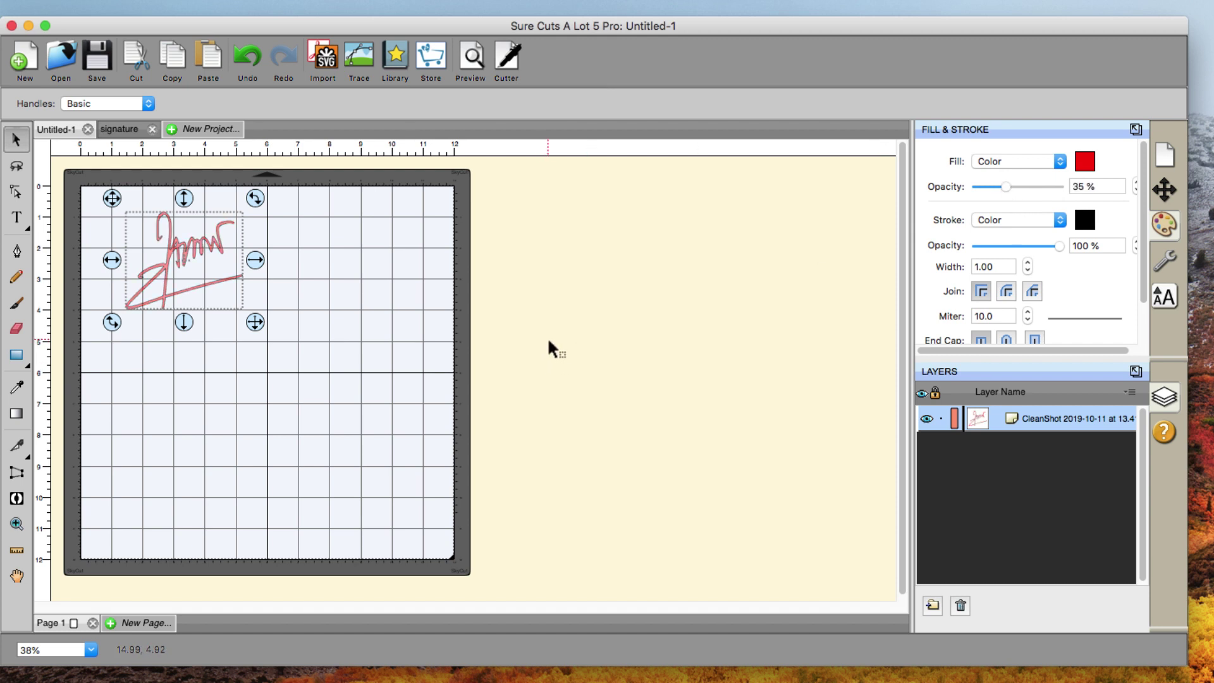
Step: Lock the signature trace layer and zoom in closely on the signature
left_click(24, 529)
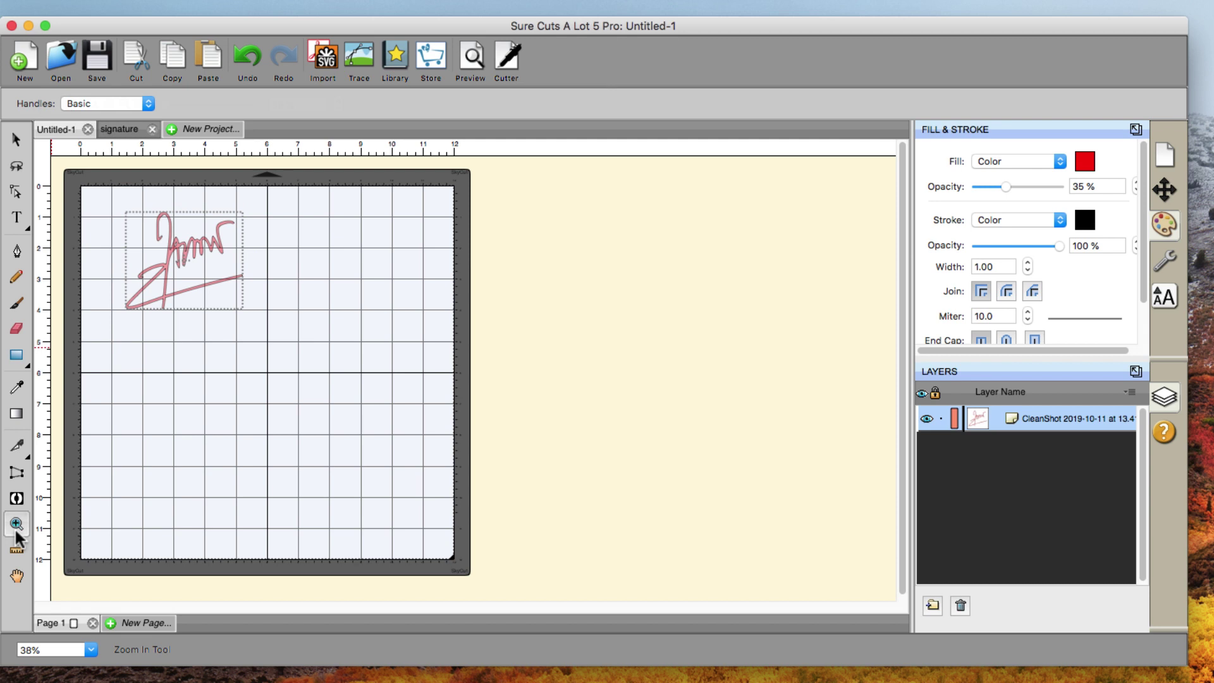
left_click_drag(87, 184, 314, 364)
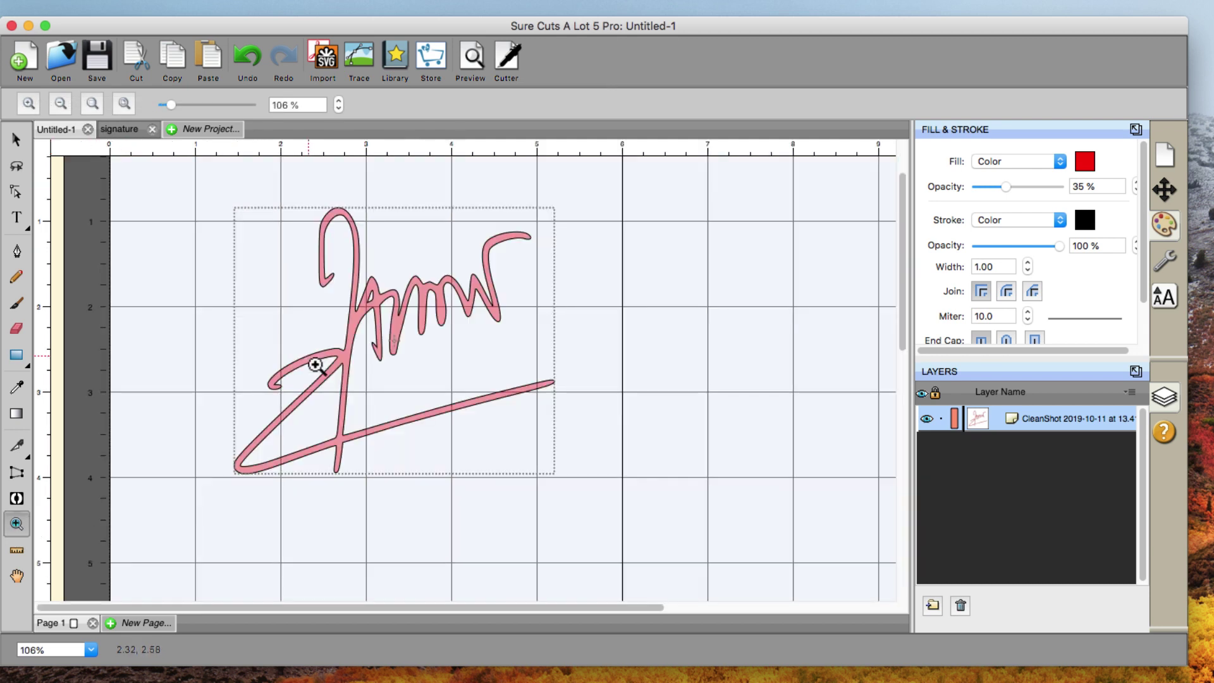
left_click(941, 422)
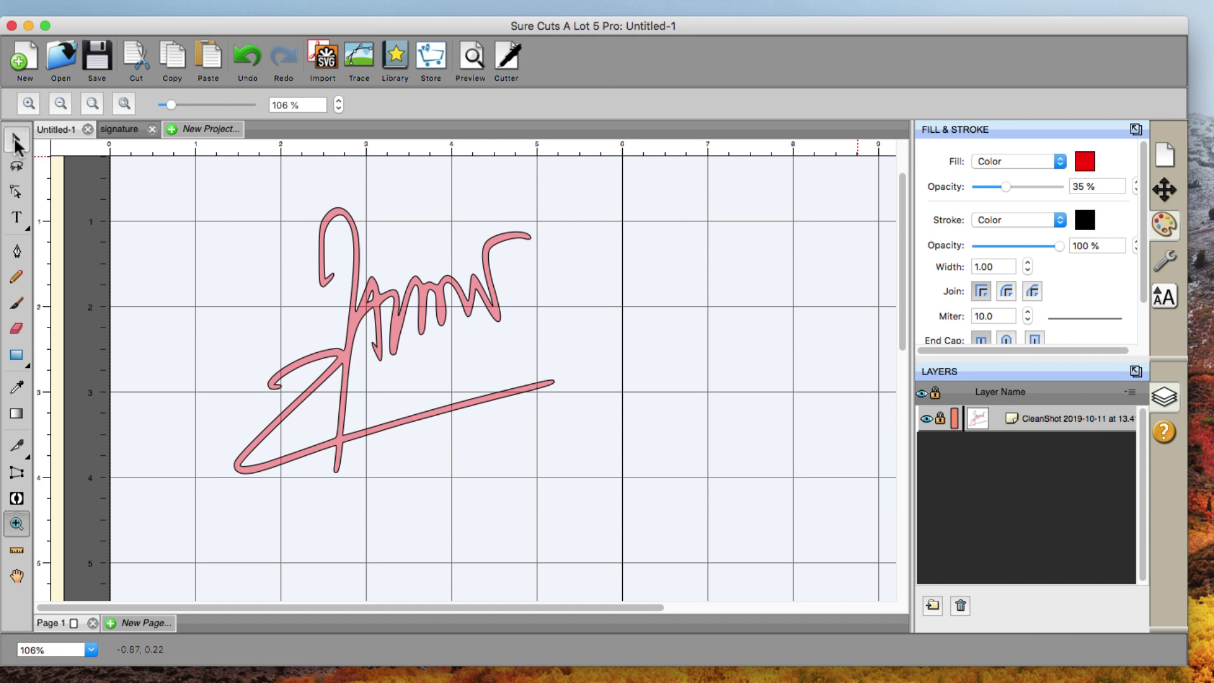
left_click(17, 142)
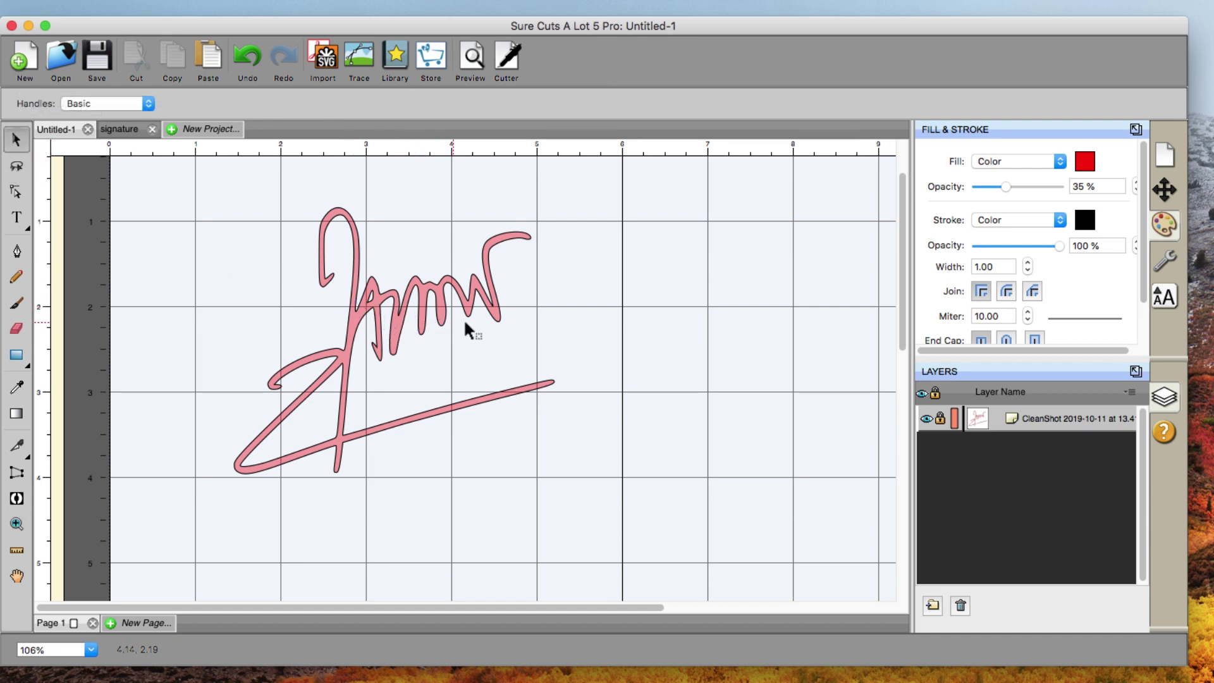
left_click(17, 523)
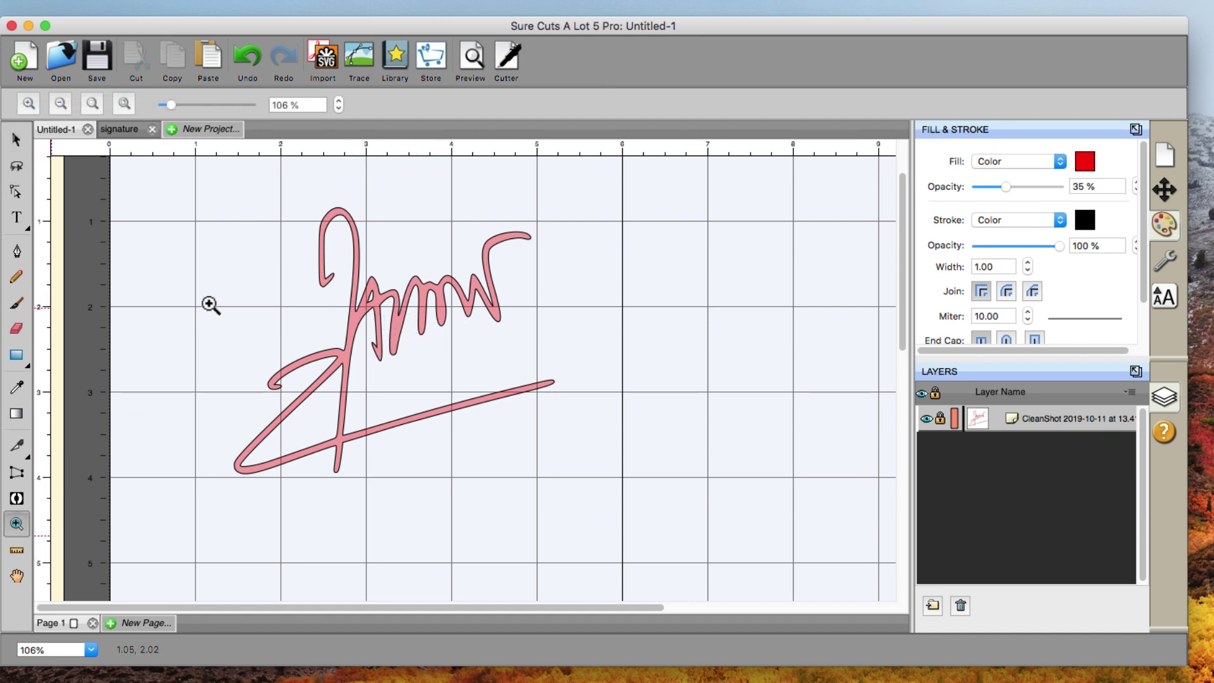
left_click_drag(214, 185, 604, 515)
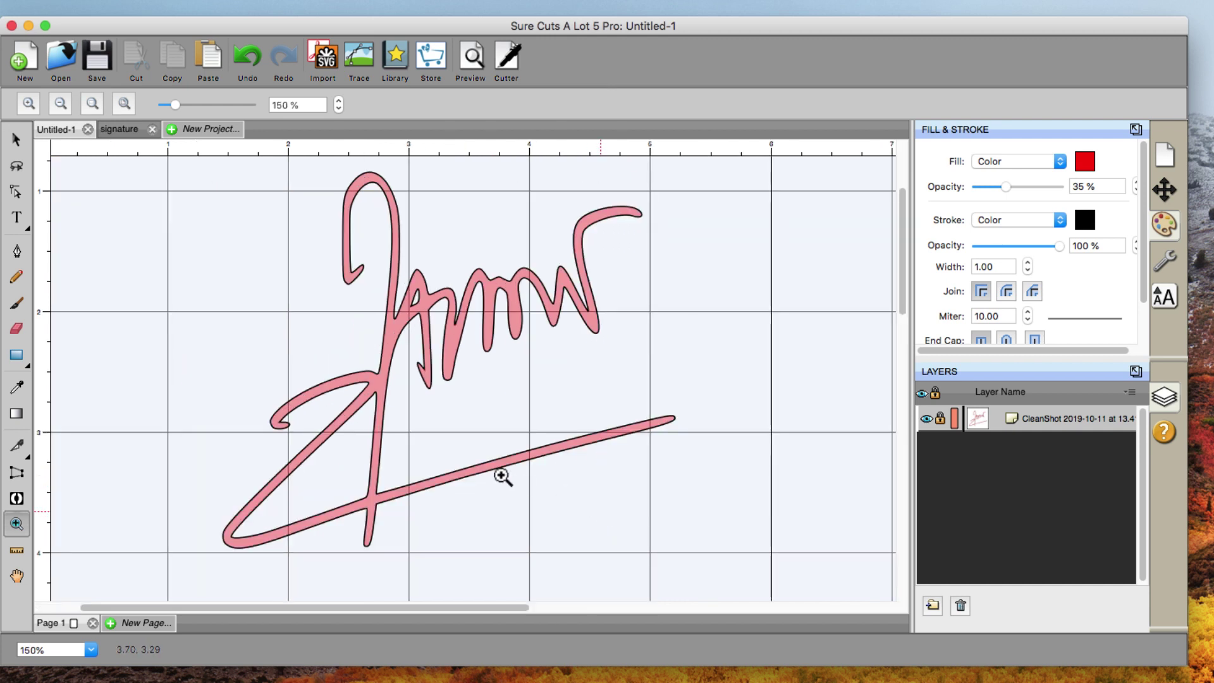
left_click(17, 252)
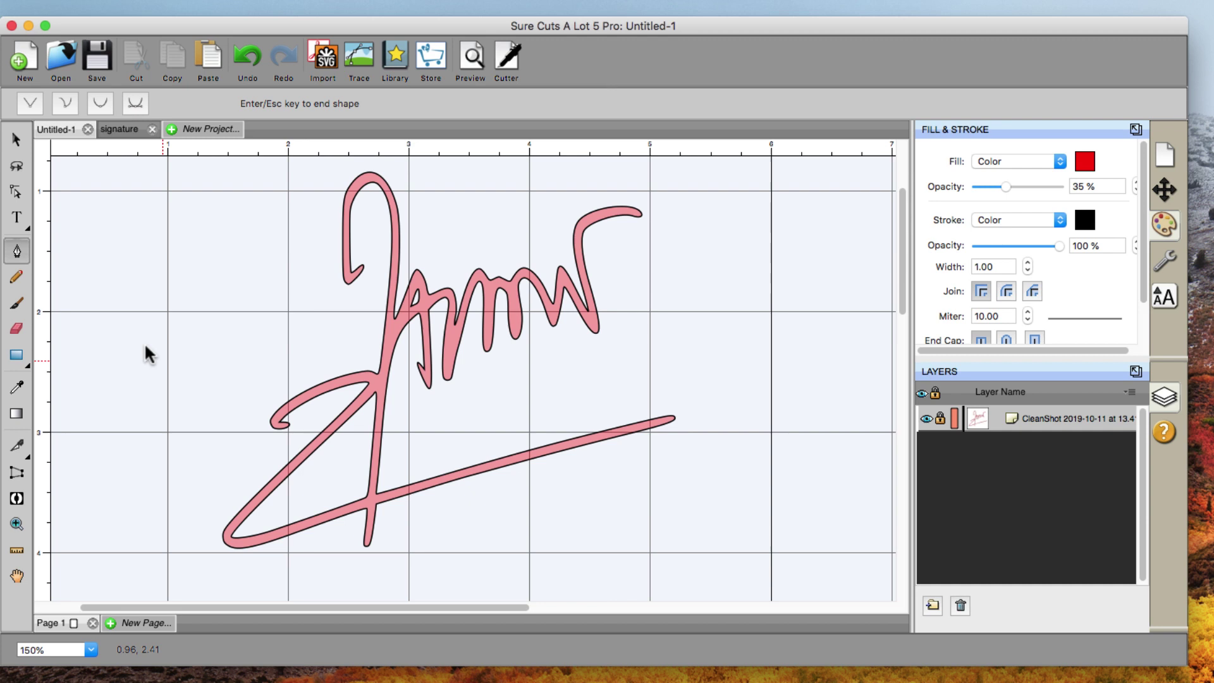
Step: Pen-draw anchors from the left loop, down the diagonal, along the underline to its right end
left_click(283, 422)
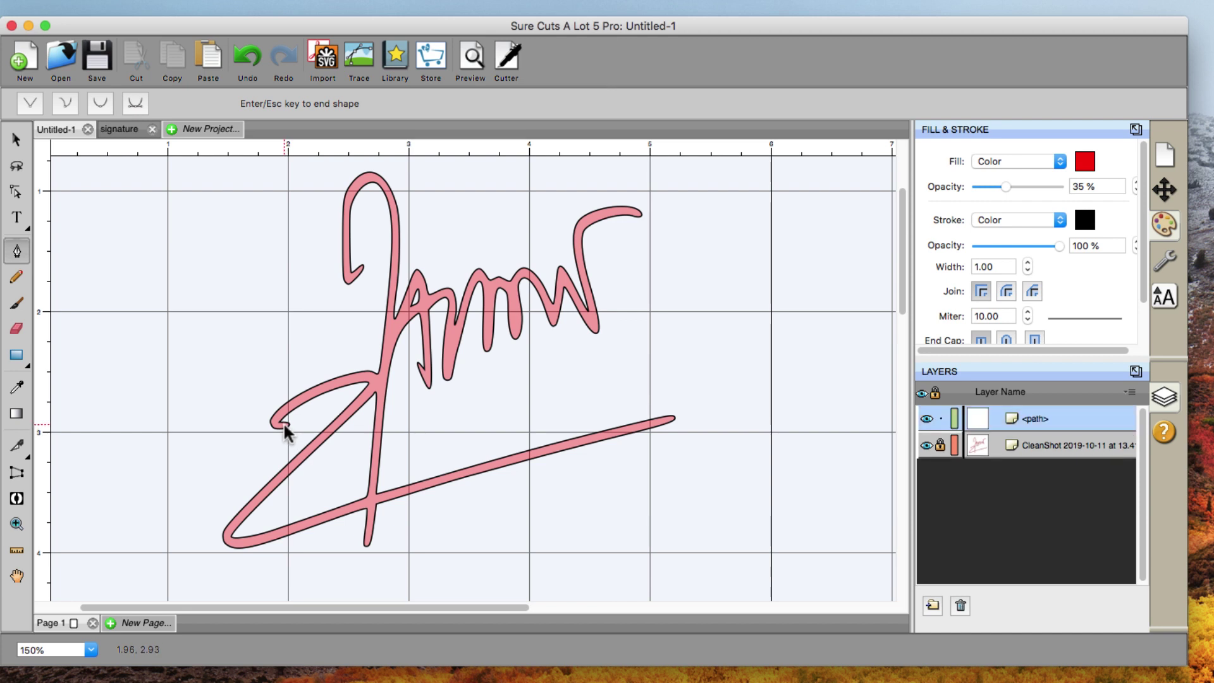
left_click(275, 422)
left_click(374, 381)
left_click(285, 474)
left_click(226, 539)
left_click(342, 511)
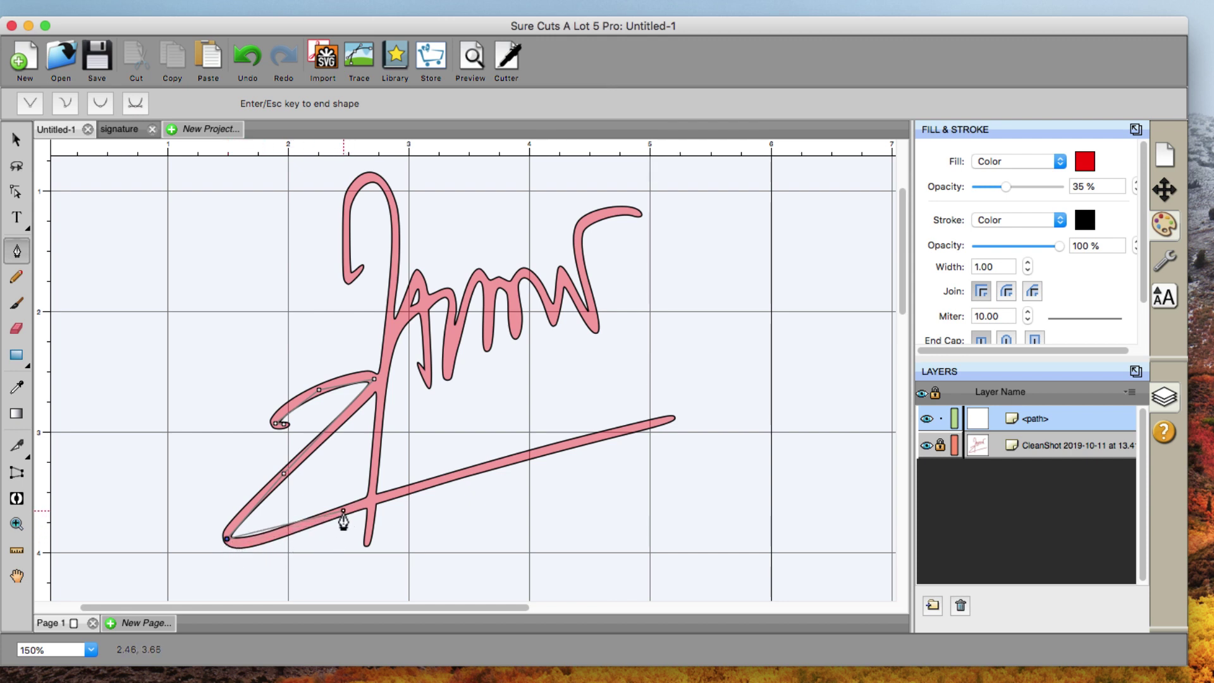
left_click(657, 421)
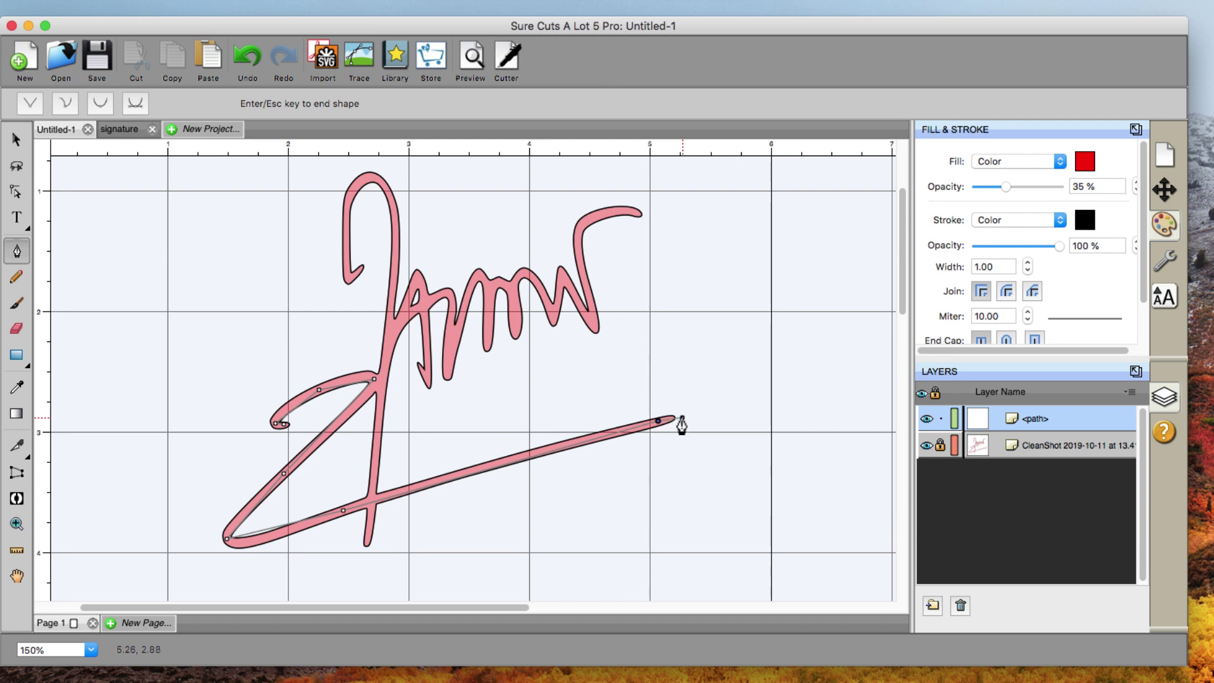
left_click(683, 415)
Step: Finish the new pen path and make all its nodes smooth
key("Return")
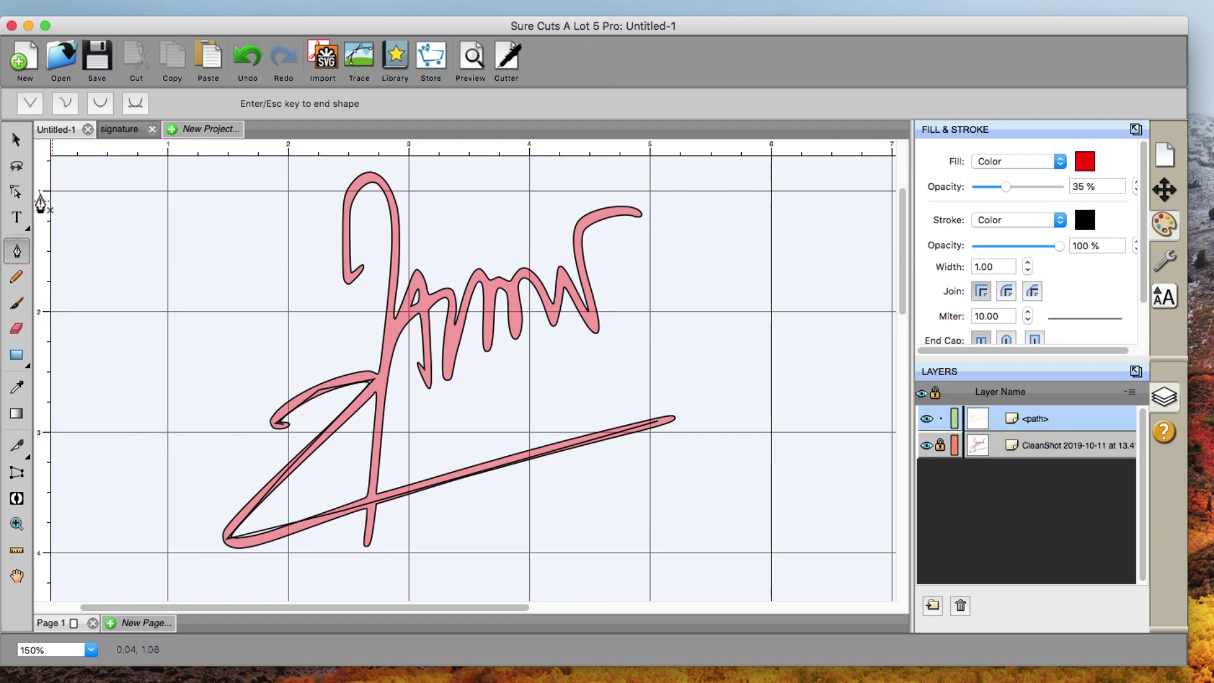
left_click(16, 141)
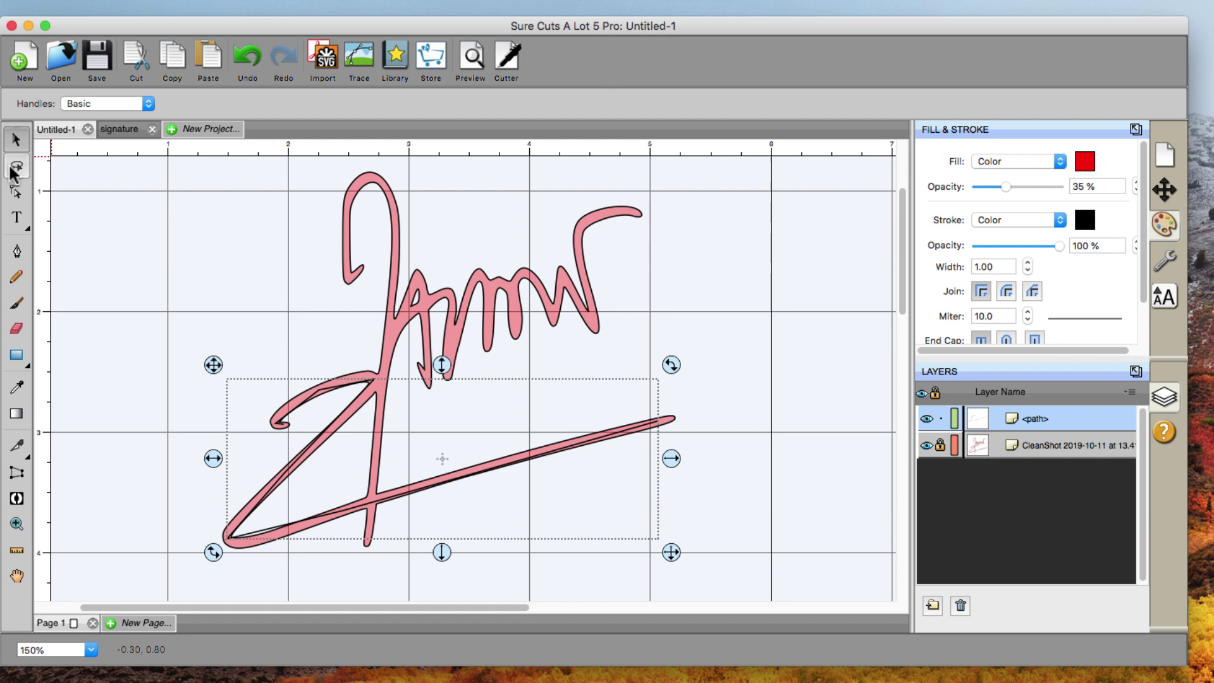
left_click(16, 191)
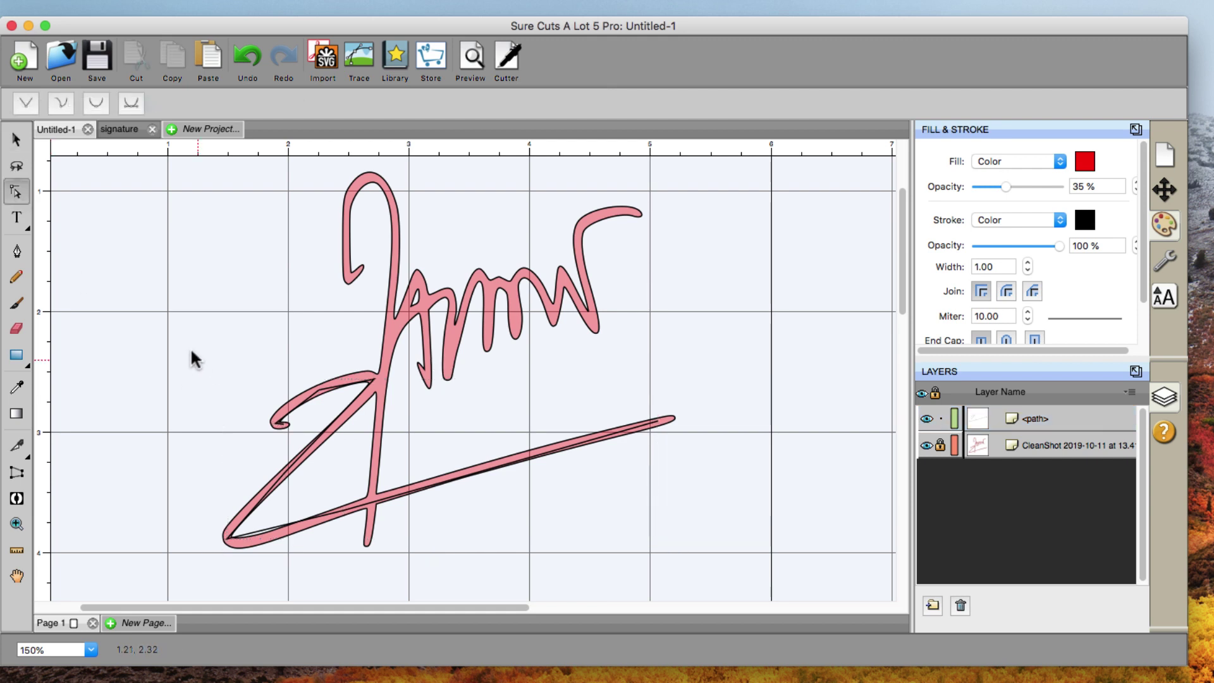
mouse_move(190, 346)
left_mouse_down()
mouse_move(506, 496)
mouse_move(751, 583)
left_mouse_up()
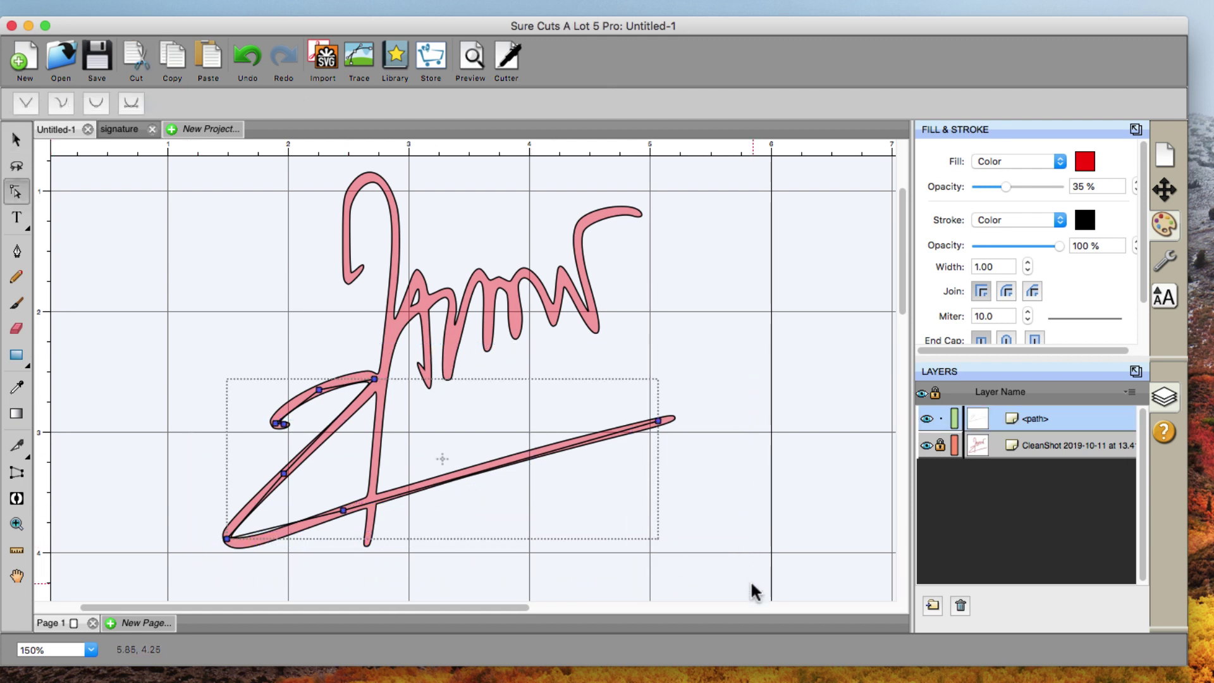
left_click(61, 101)
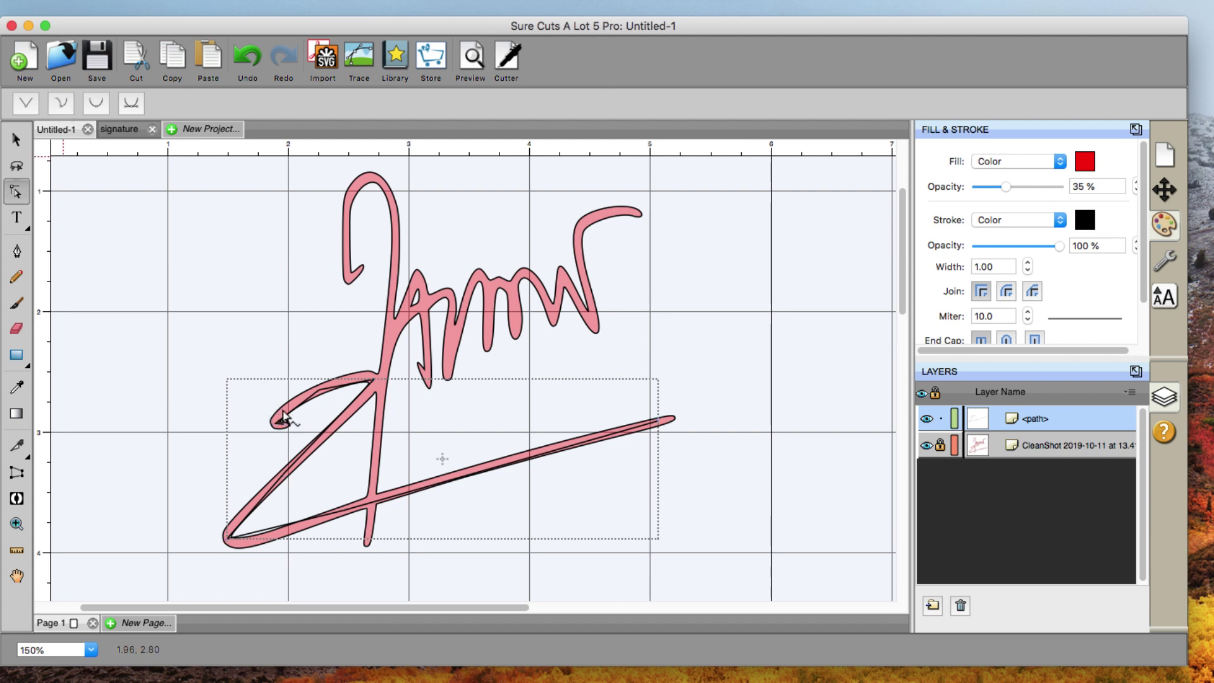
Step: Select and check the path's loop, diagonal and lower-stroke segments
left_click(183, 345)
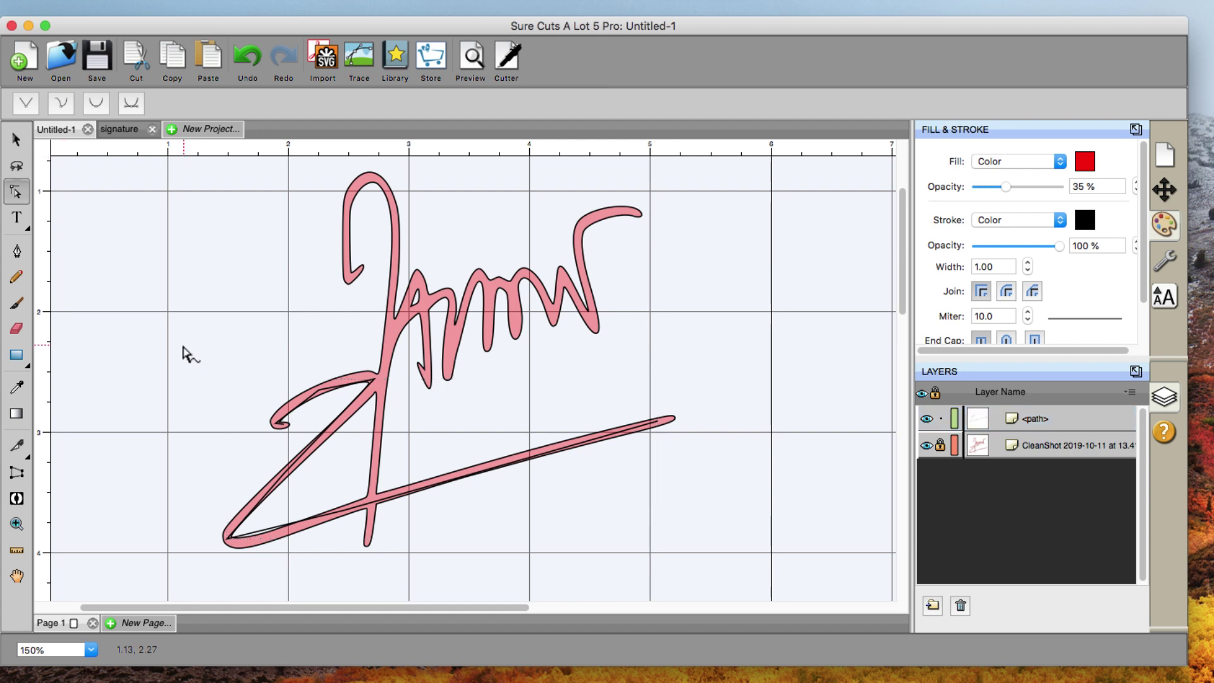
left_click(303, 414)
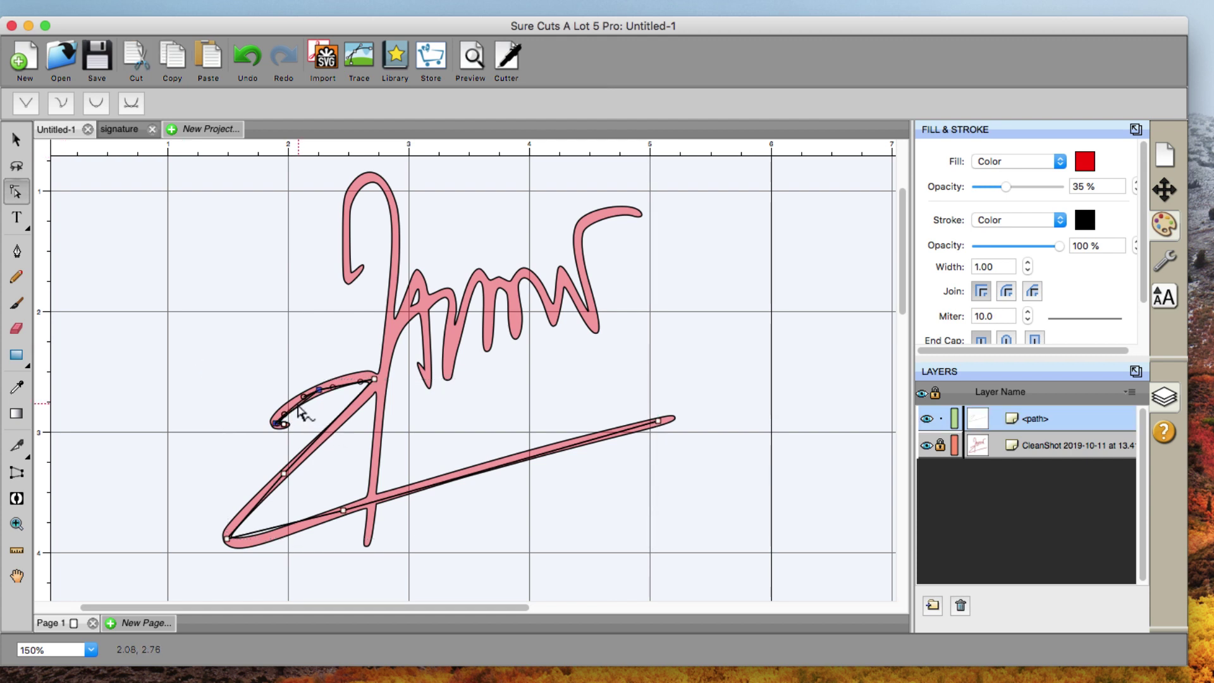
left_click(349, 390)
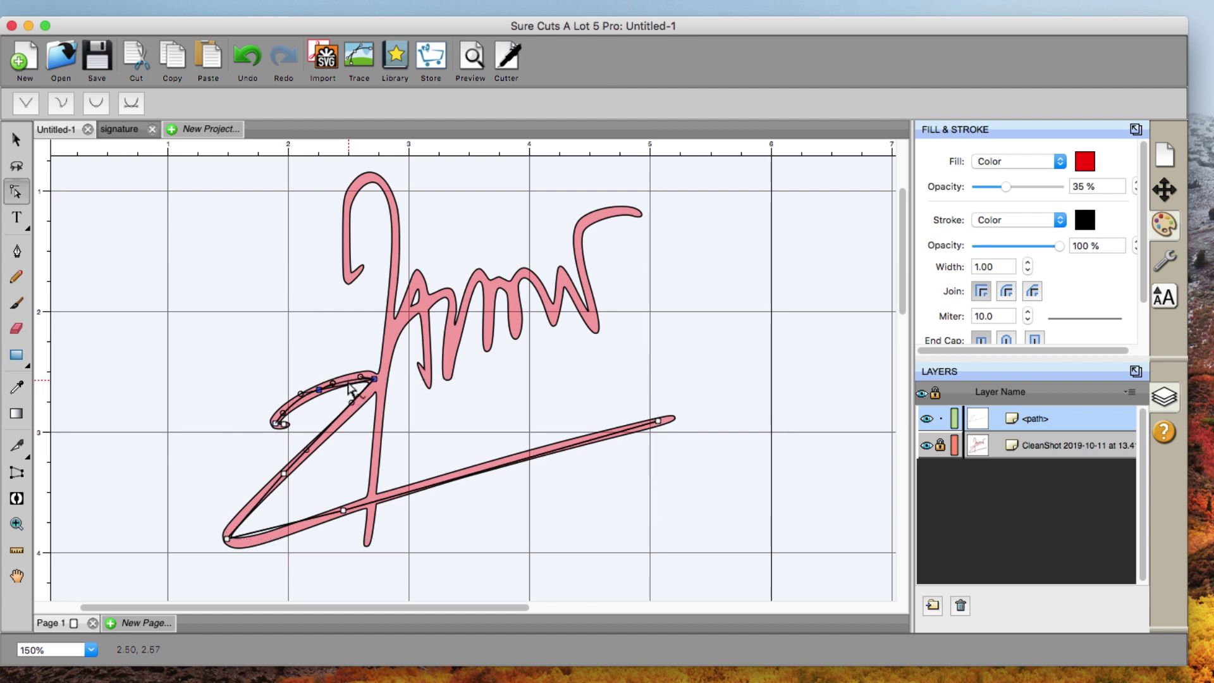
left_click(340, 425)
left_click(339, 426)
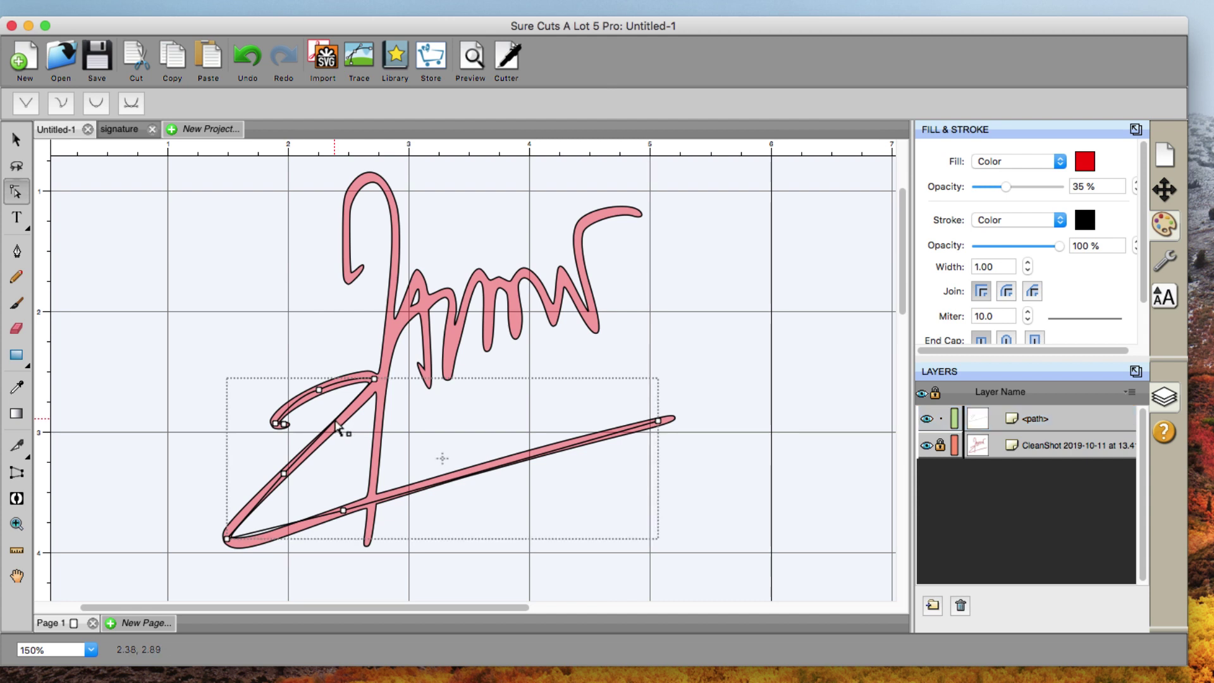
left_click(337, 428)
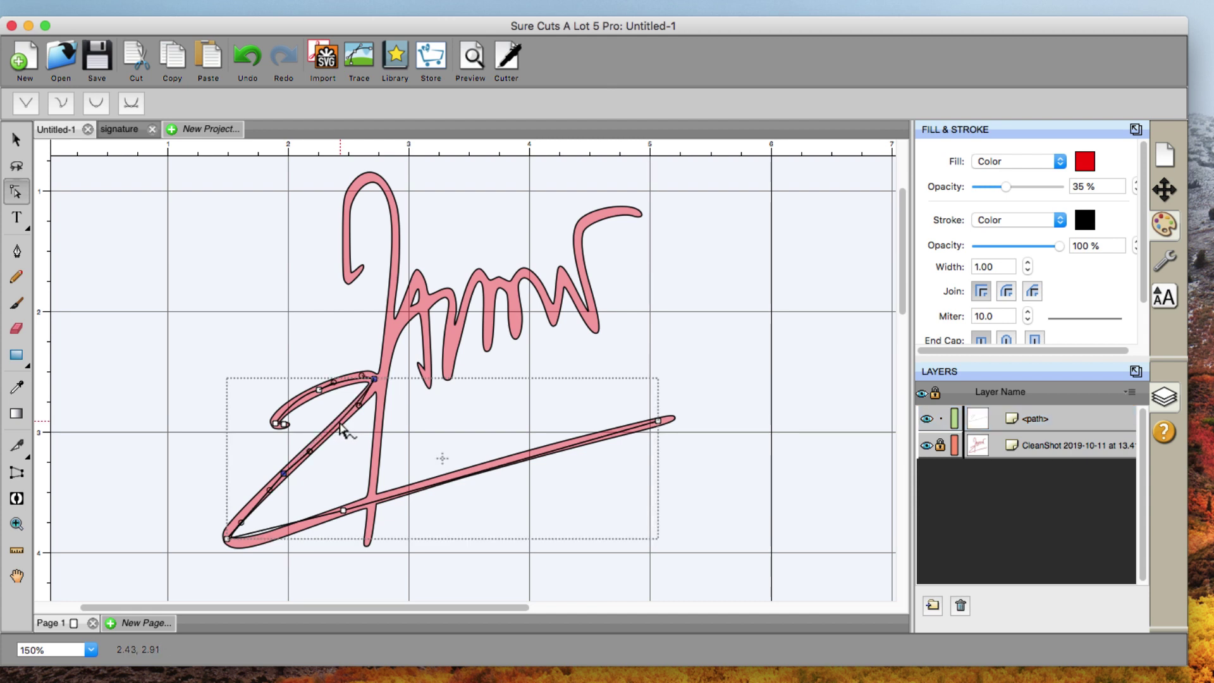
left_click(260, 508)
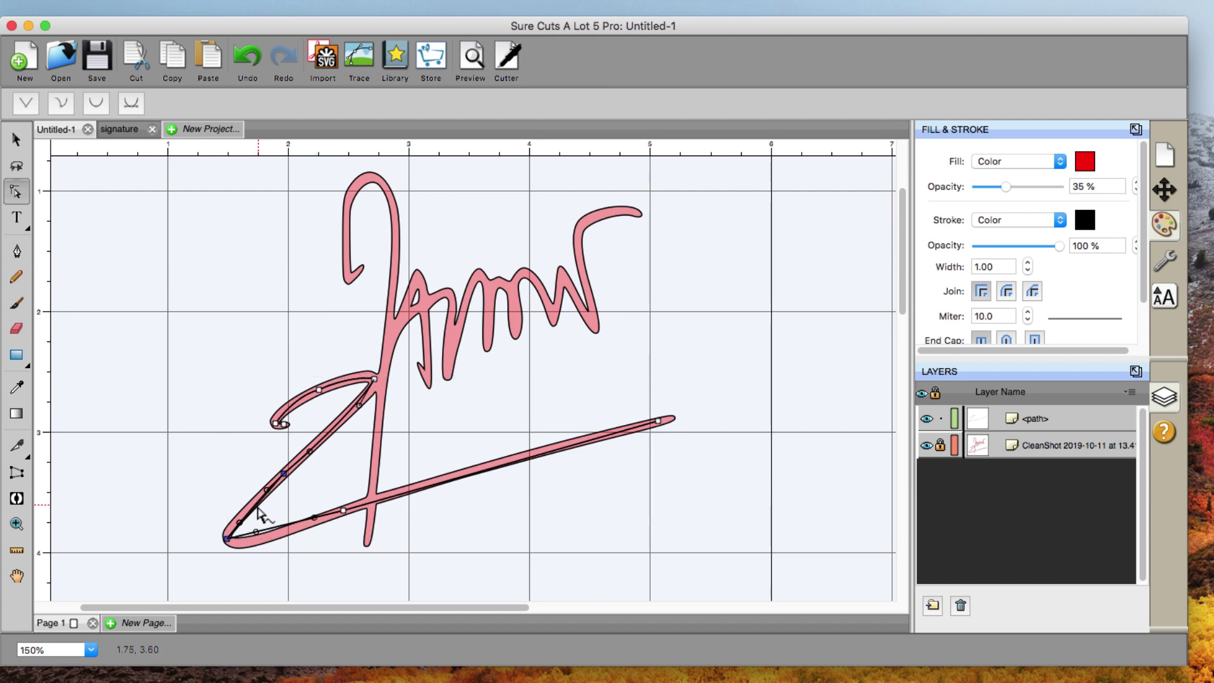
left_click(269, 533)
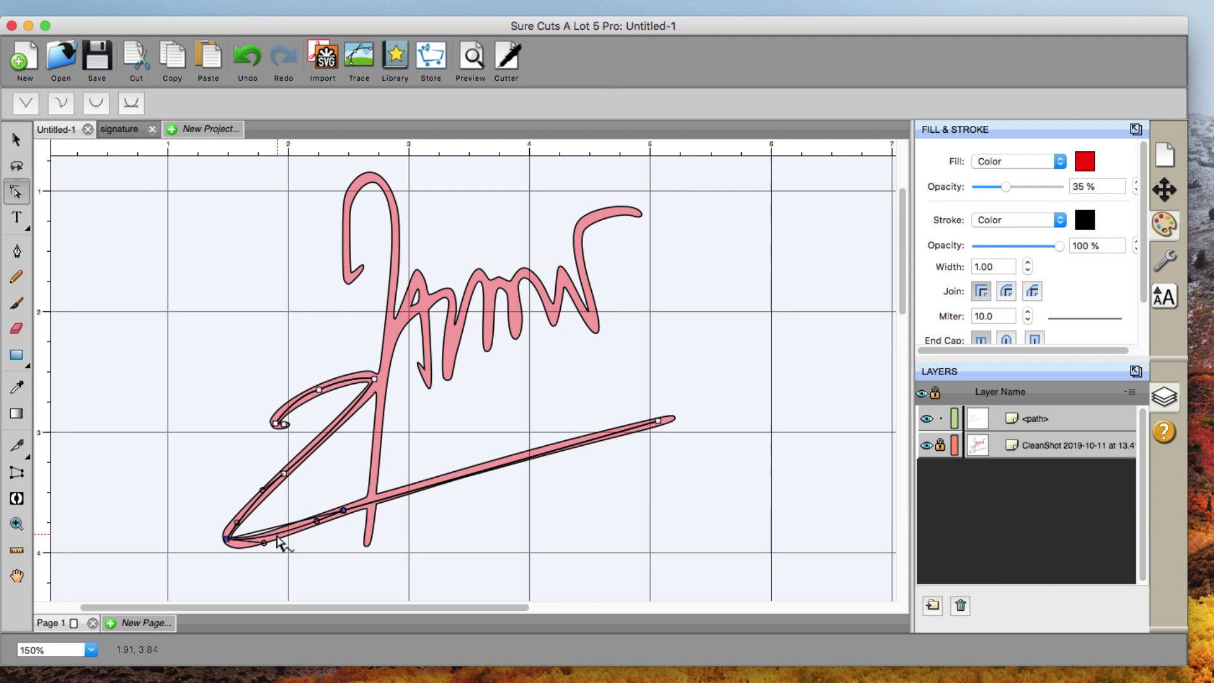
left_click(278, 543)
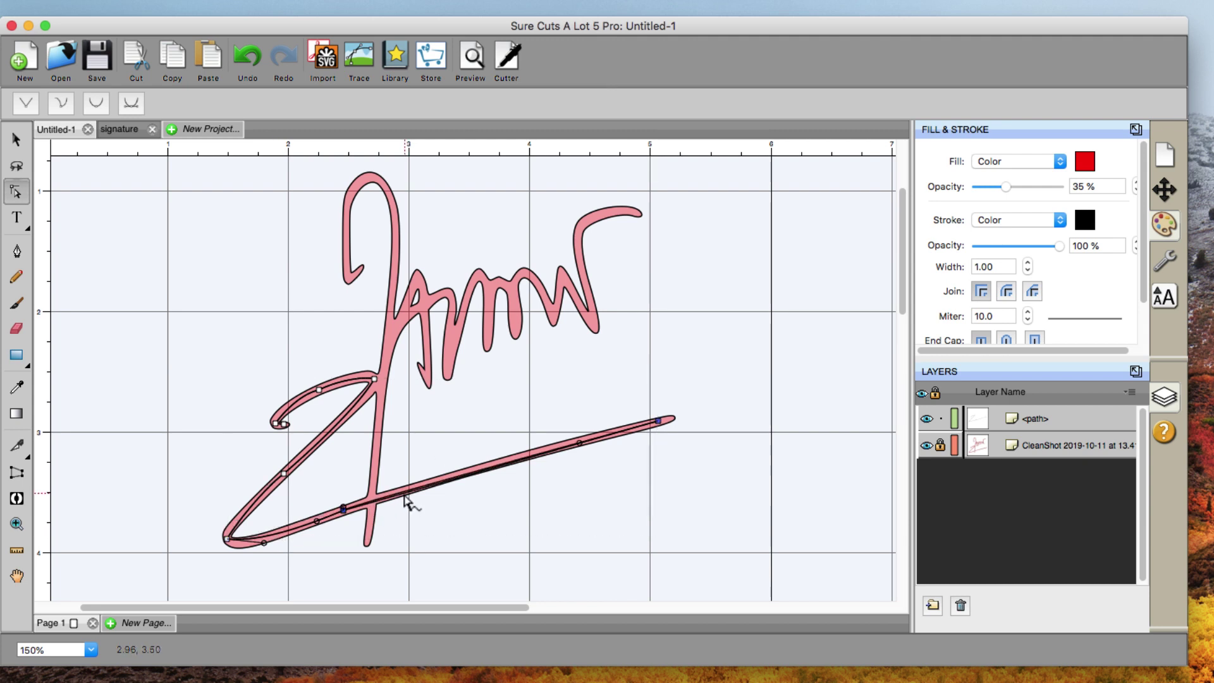
Step: Slightly reshape the long underline curve and lock the path layer
left_click(466, 479)
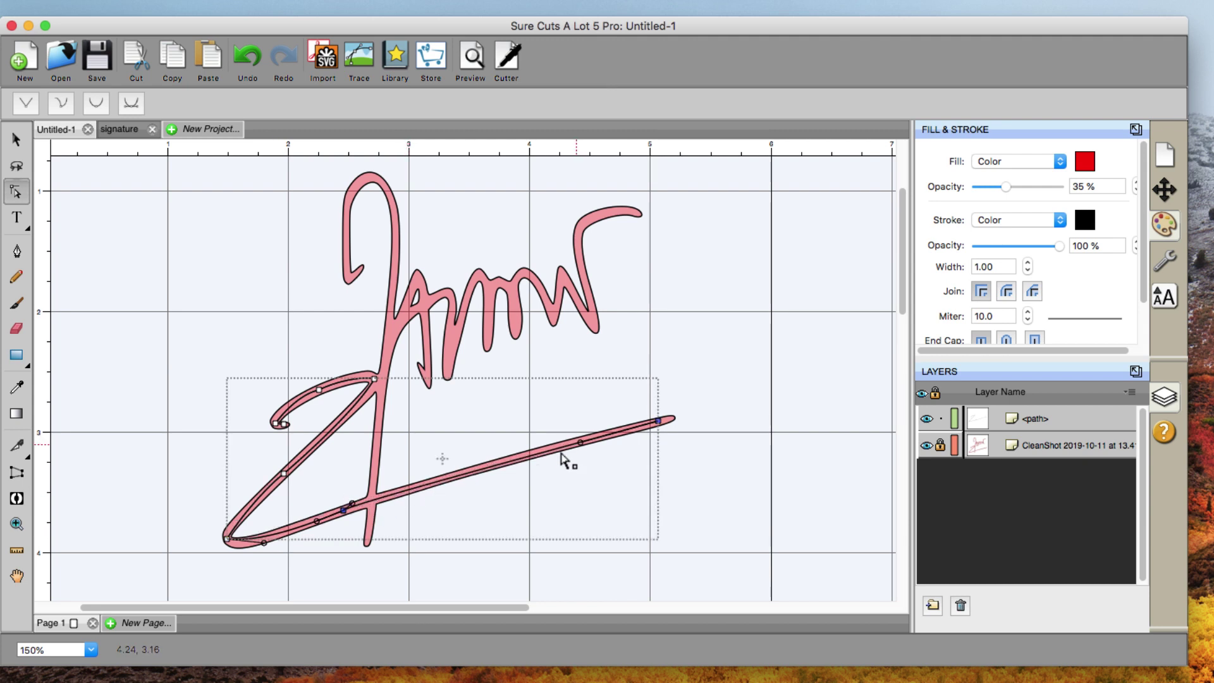
left_click_drag(557, 454, 556, 456)
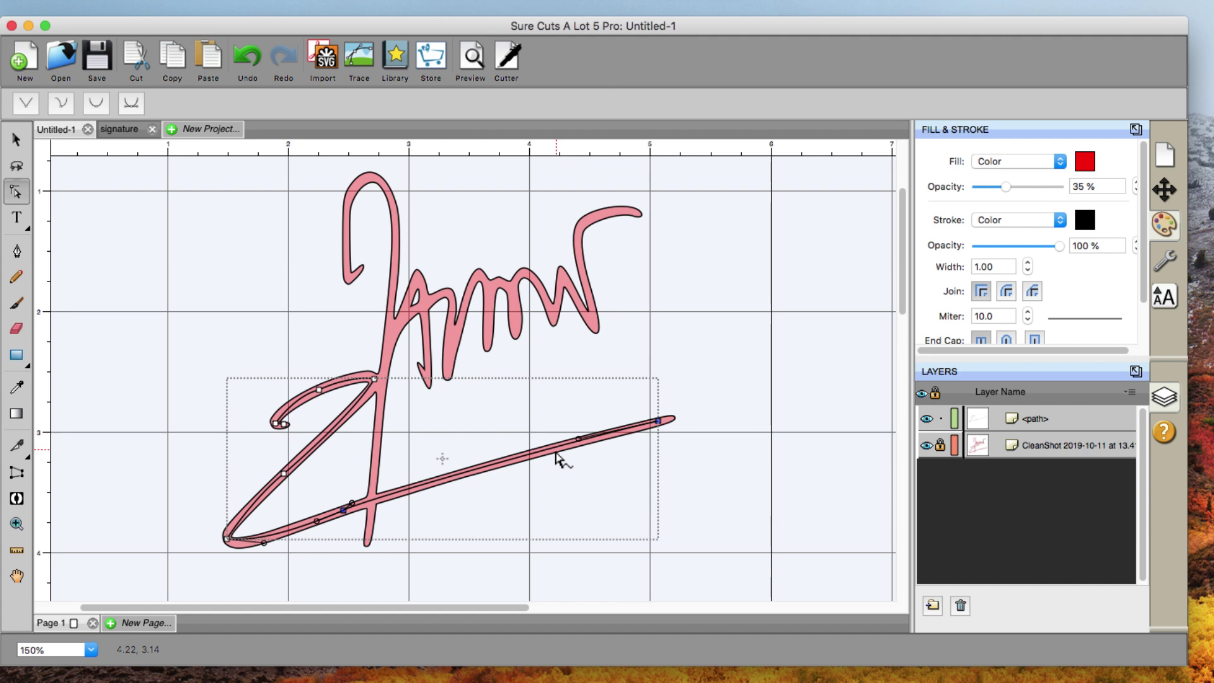
left_click(249, 543)
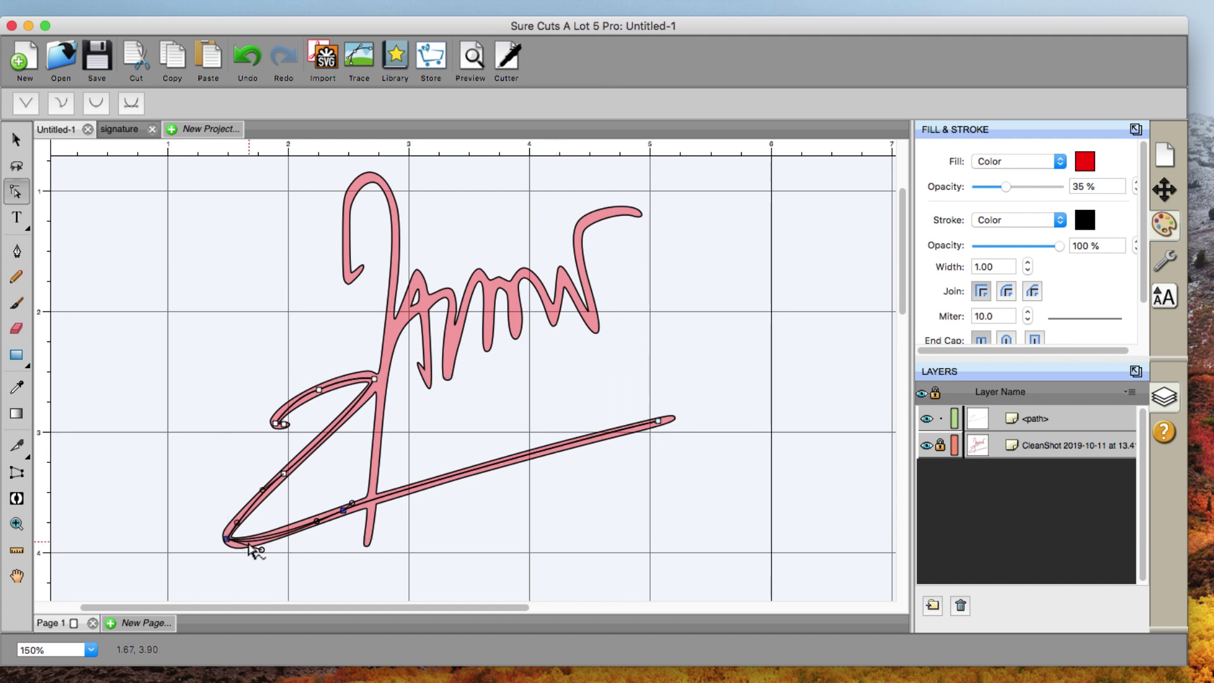
left_click(255, 550)
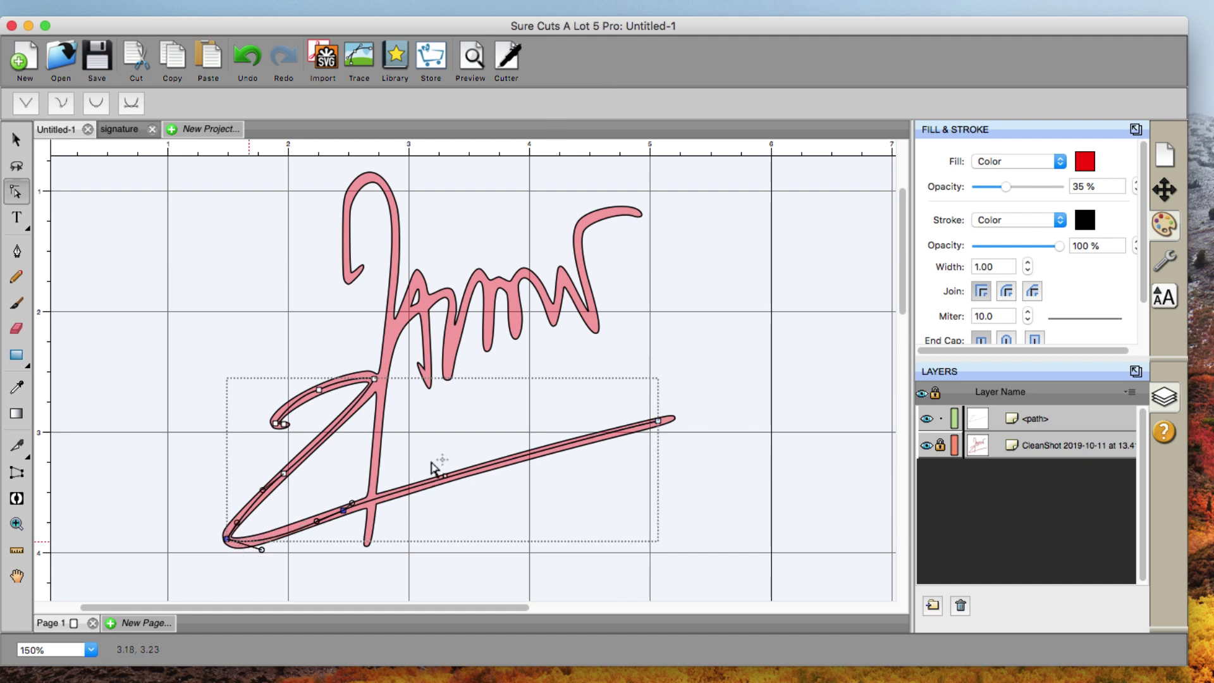
left_click(941, 419)
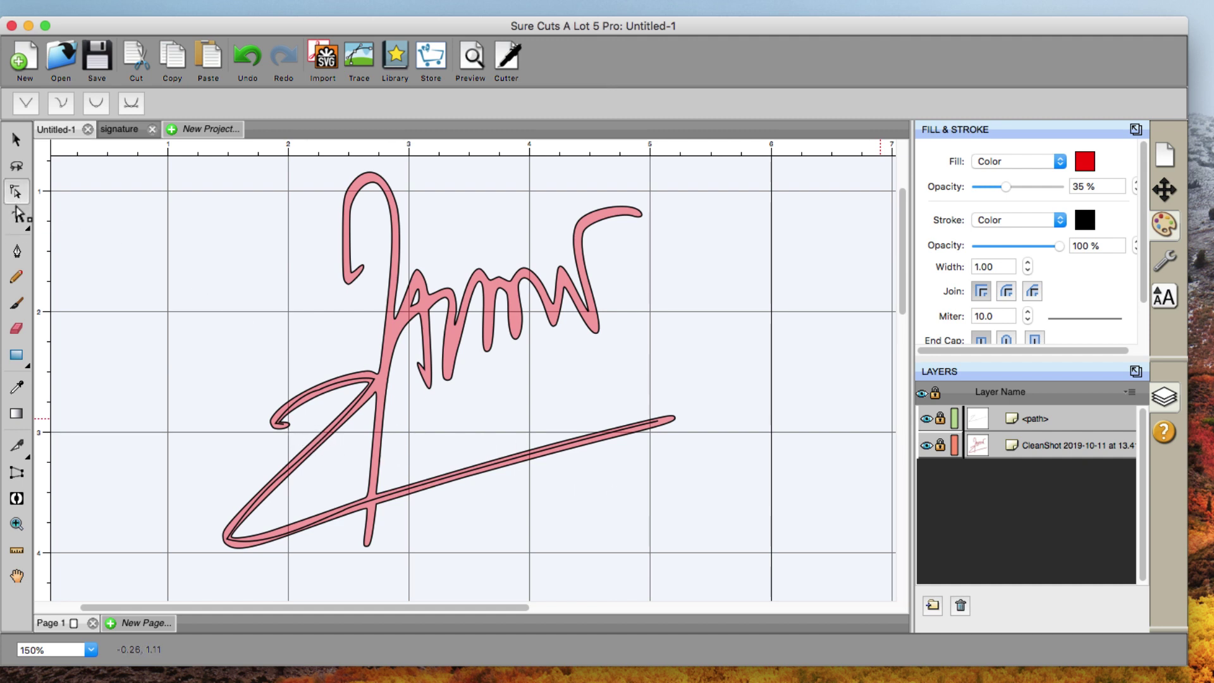
Step: Pen-draw a path from the hook's end over the arch and down the stem to its bottom tip
left_click(17, 193)
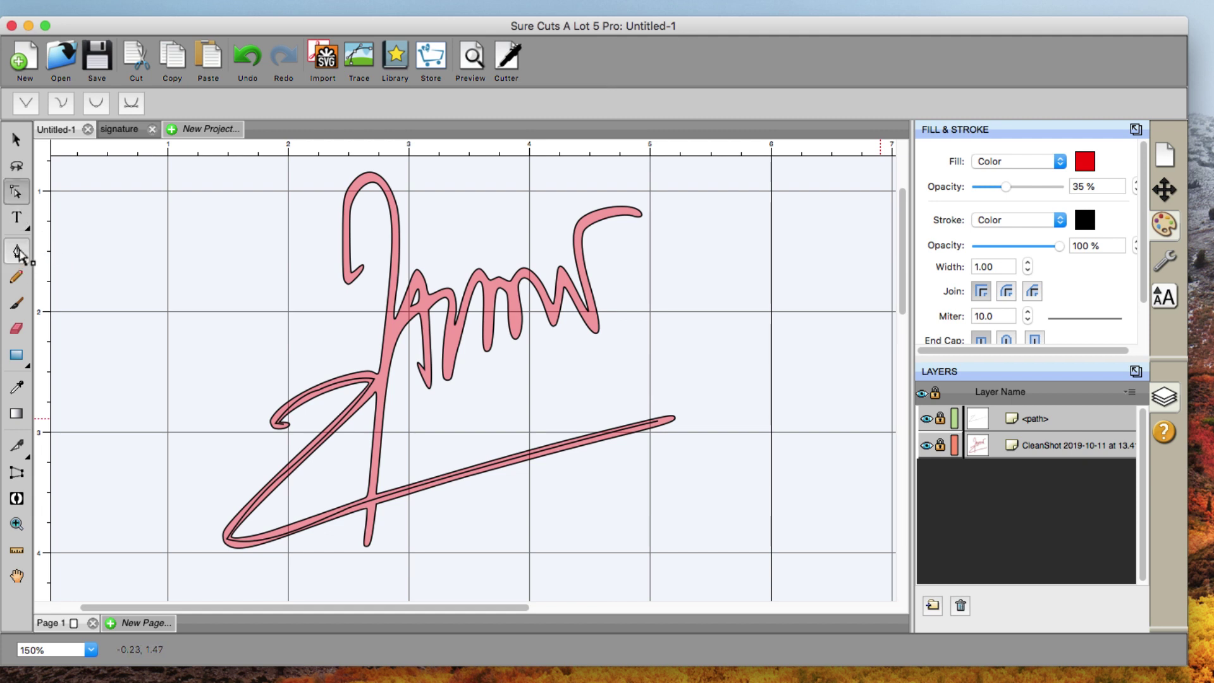
left_click(17, 251)
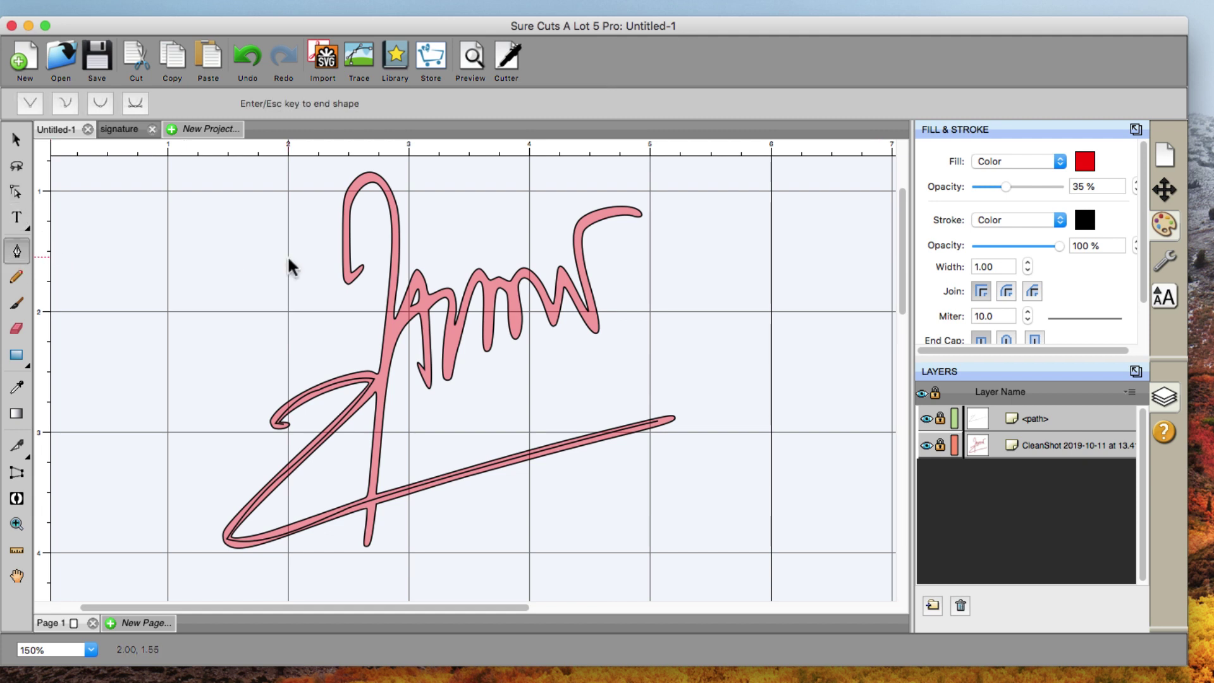
left_click(361, 270)
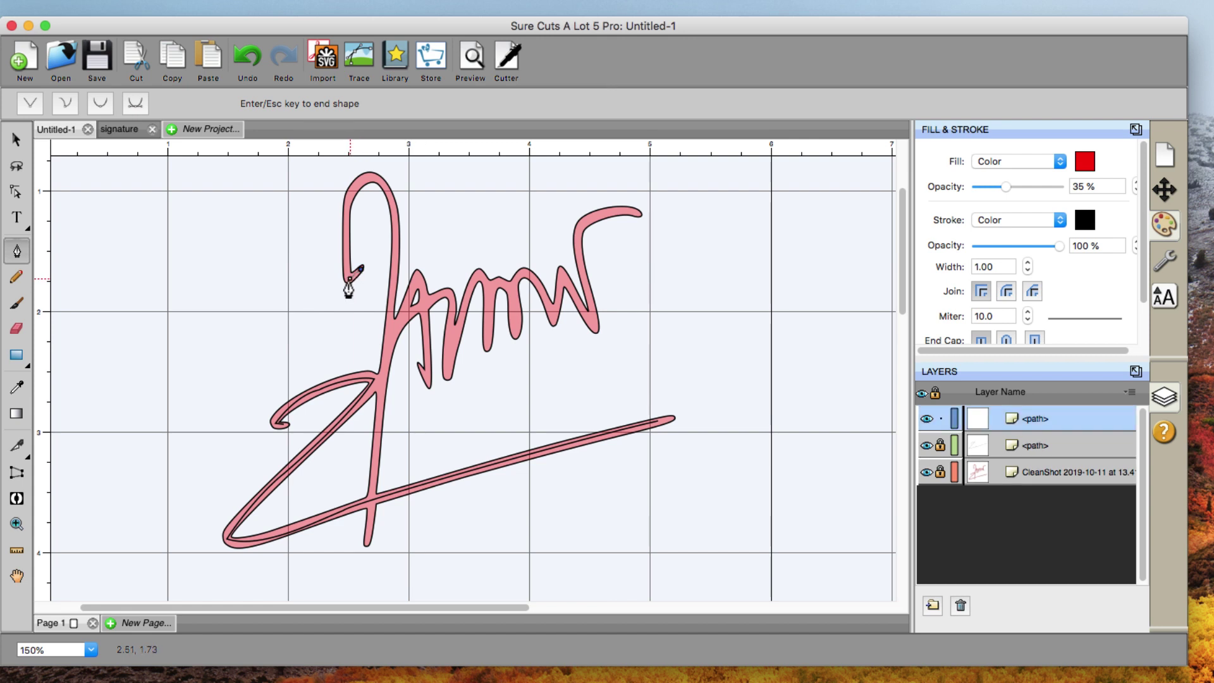
left_click(350, 279)
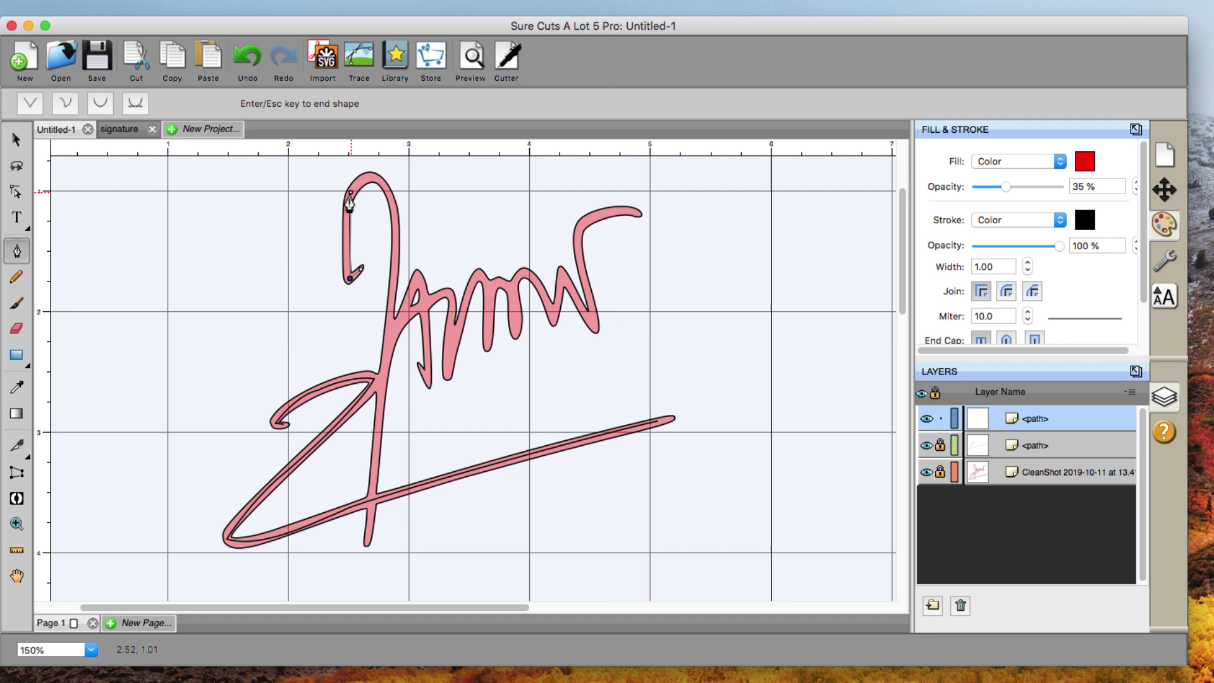
mouse_move(350, 193)
left_mouse_down()
mouse_move(341, 200)
mouse_move(360, 176)
left_mouse_up()
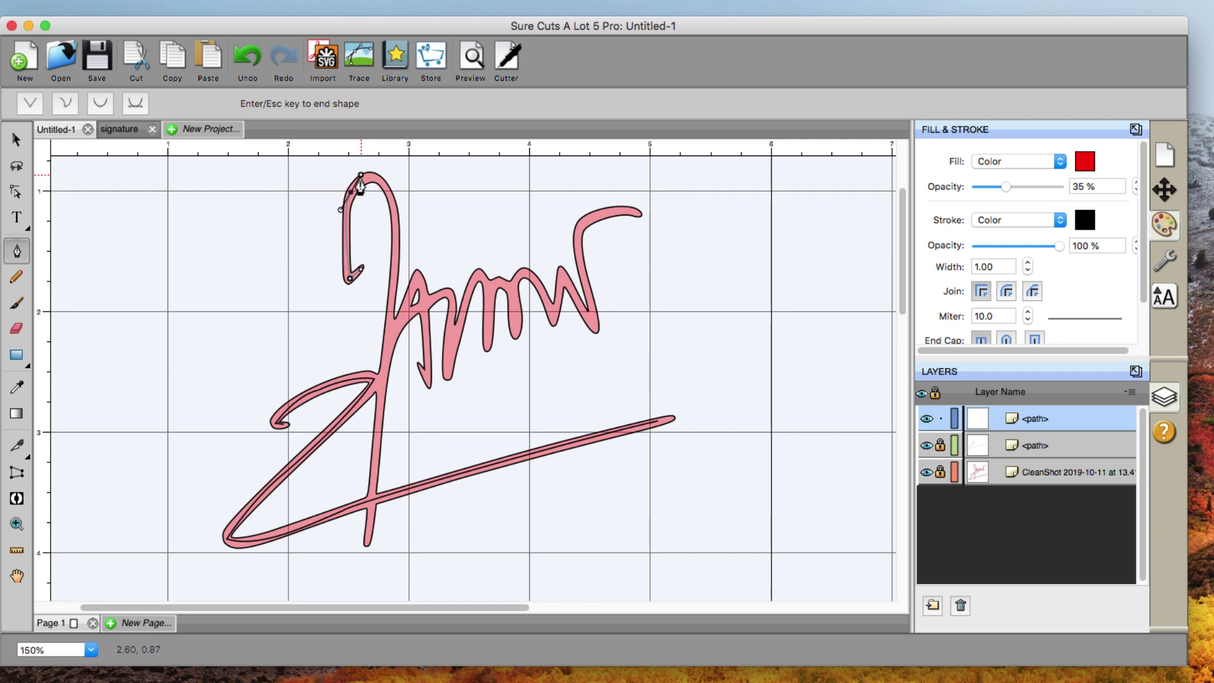
left_click(372, 178)
left_click(389, 197)
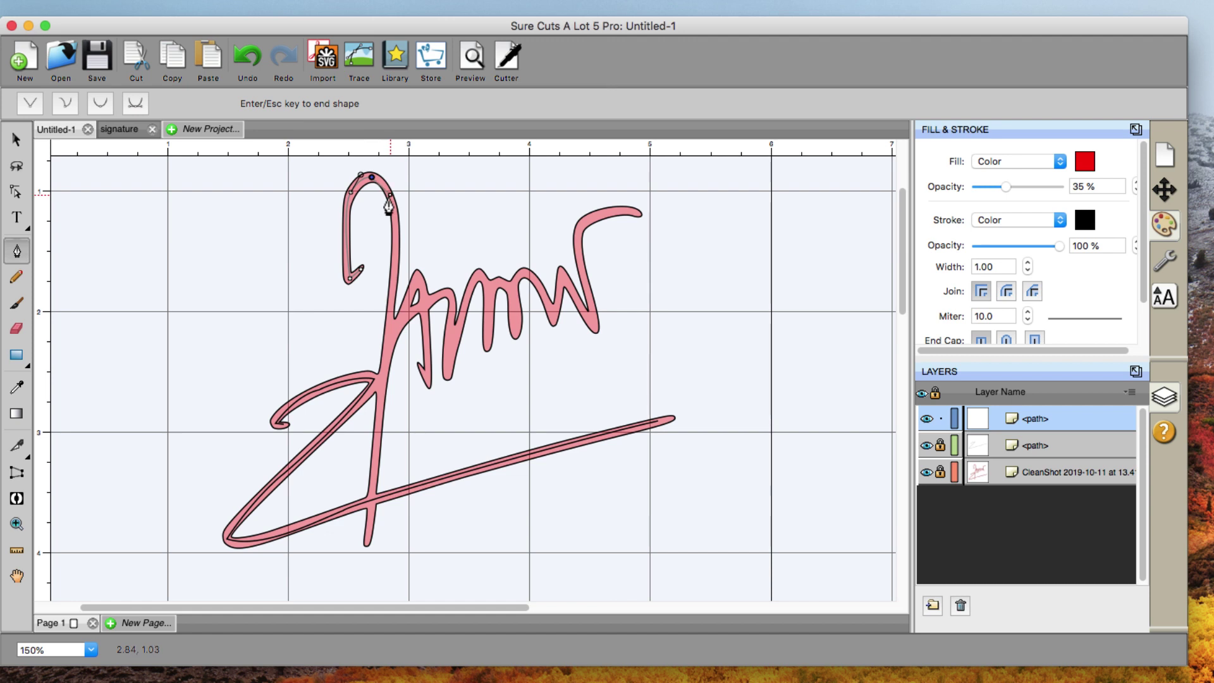
left_click(392, 203)
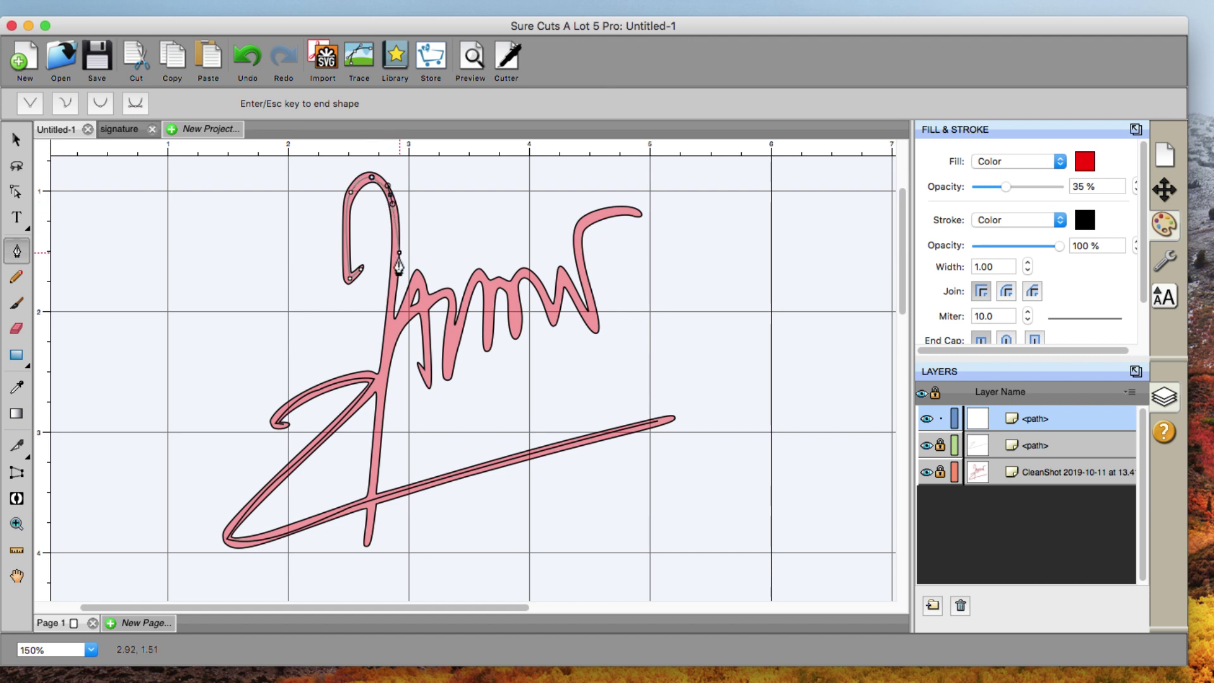
left_click_drag(395, 274, 394, 299)
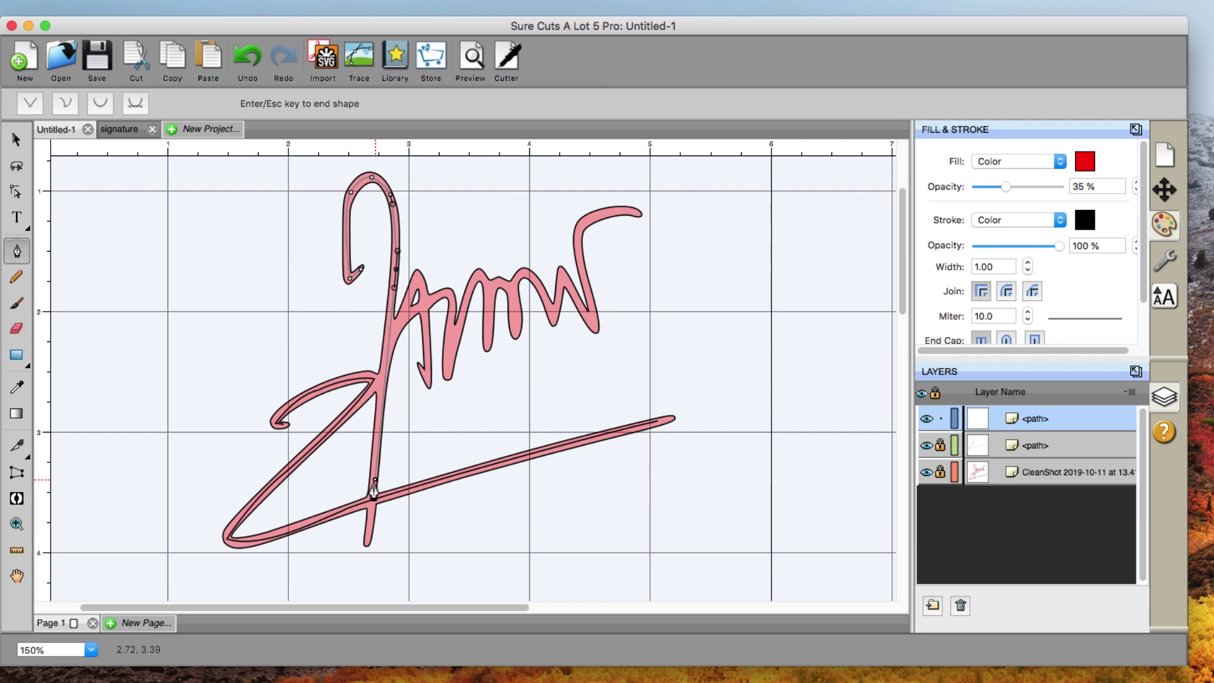
left_click(369, 534)
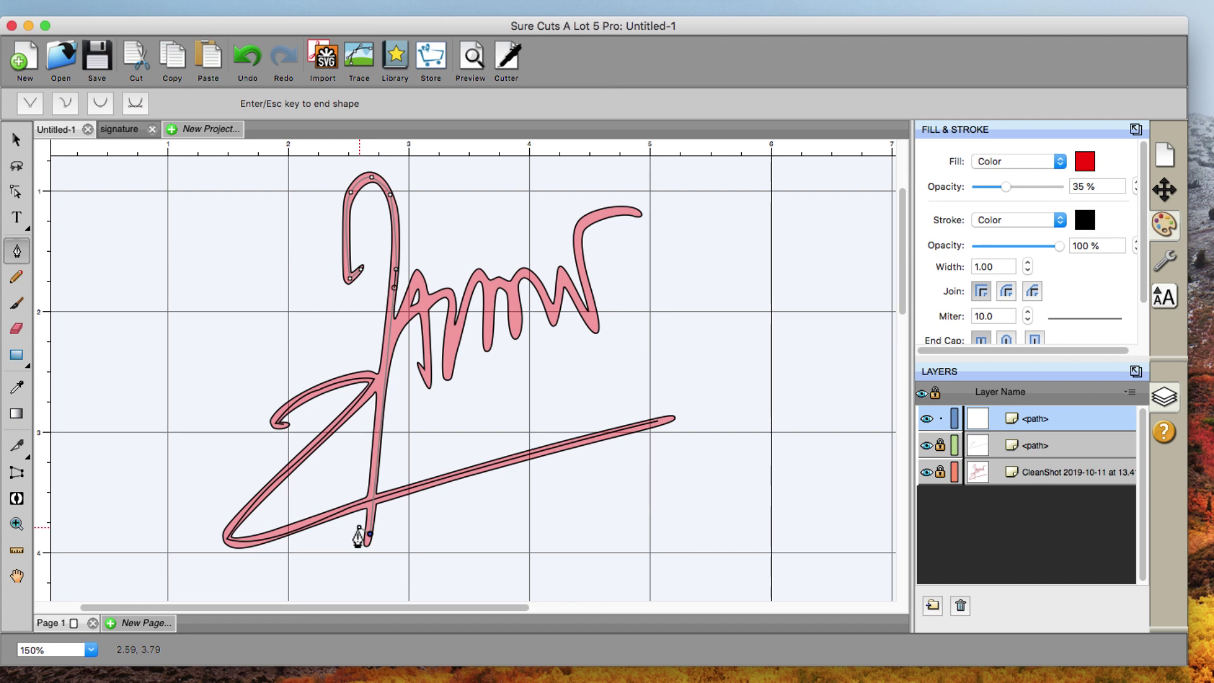
key("Return")
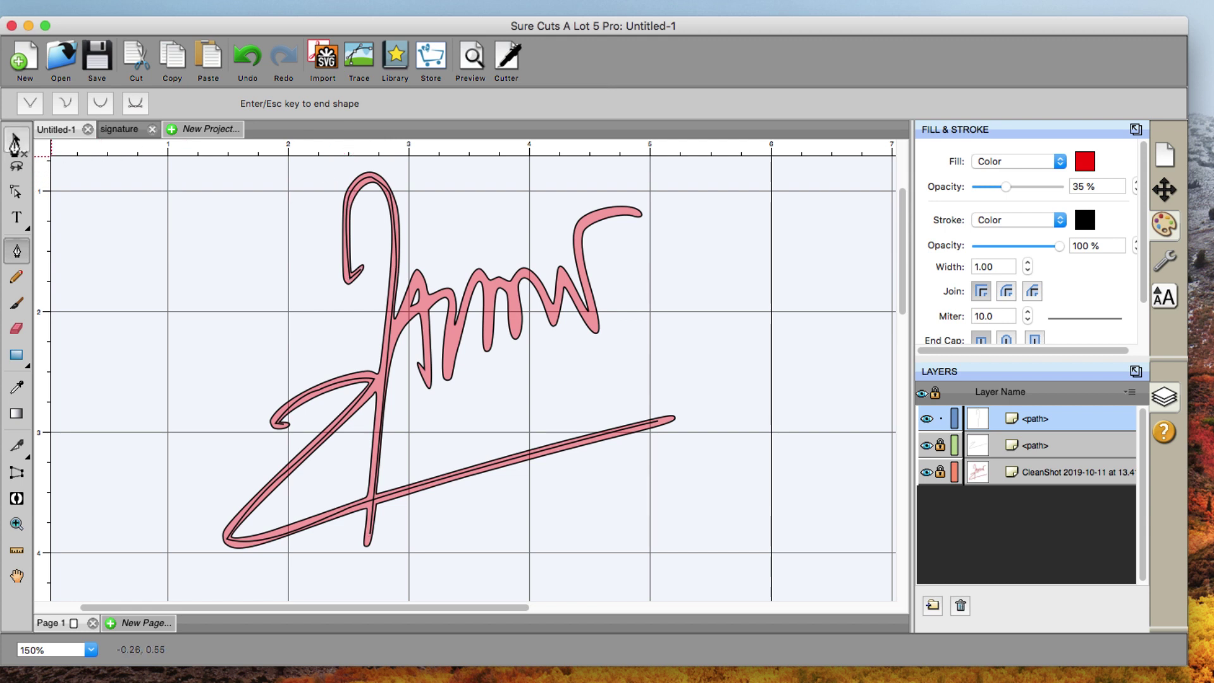
Step: Change the node types along the new stroke's hook, arch and main stem
left_click(16, 191)
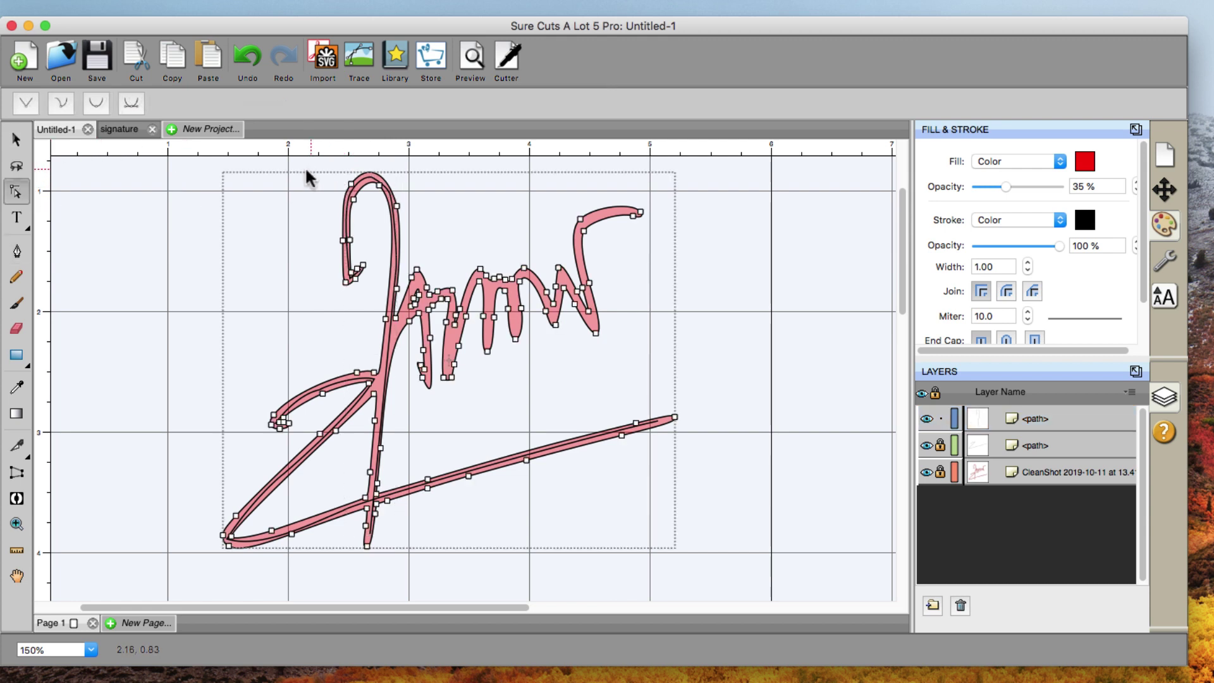
left_click_drag(300, 159, 429, 576)
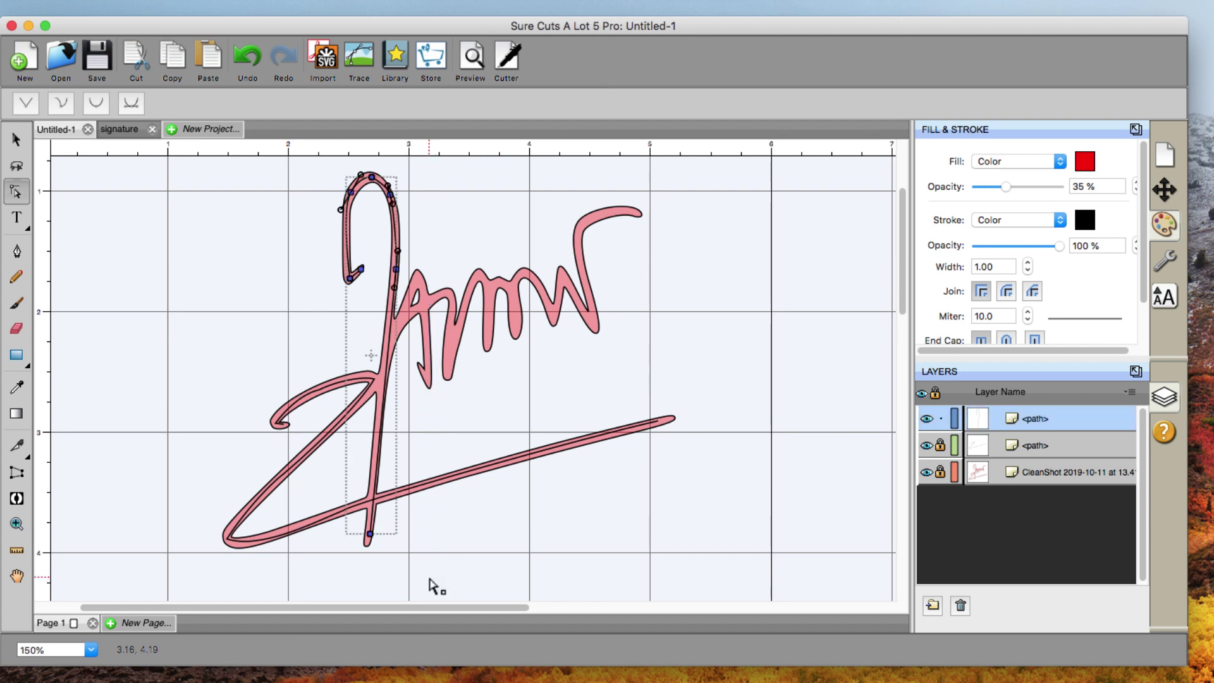
left_click(62, 105)
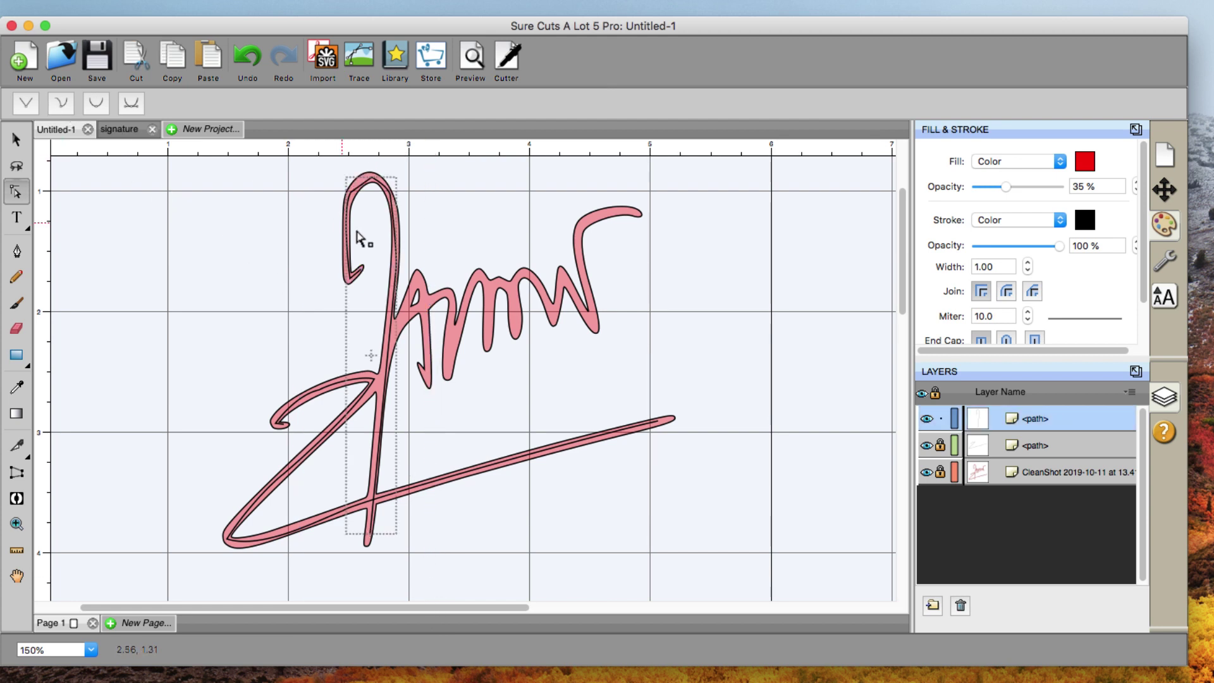
left_click(363, 195)
left_click(378, 188)
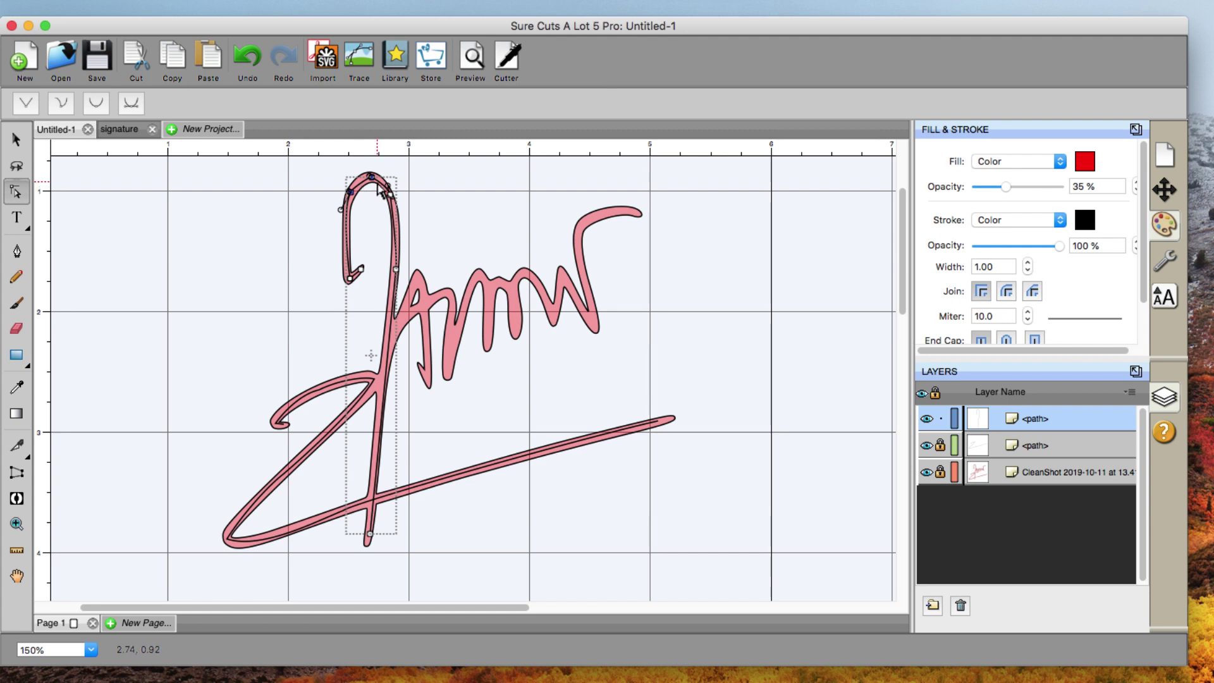
left_click(384, 190)
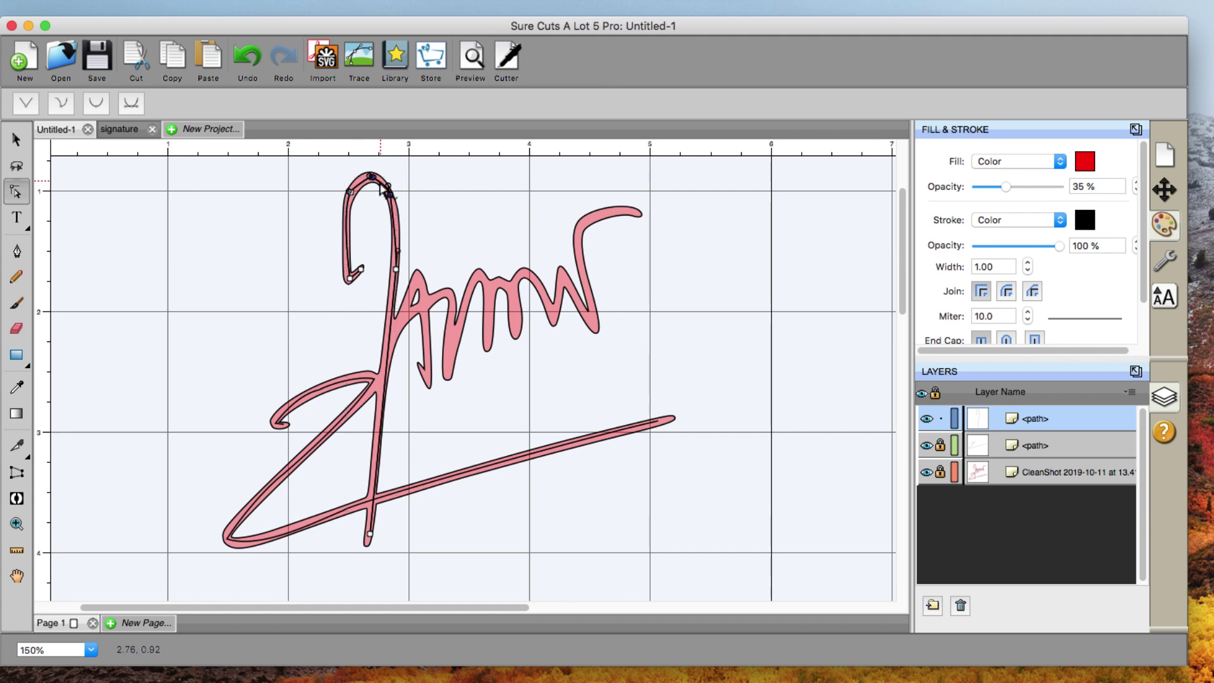
left_click(347, 263)
left_click(348, 263)
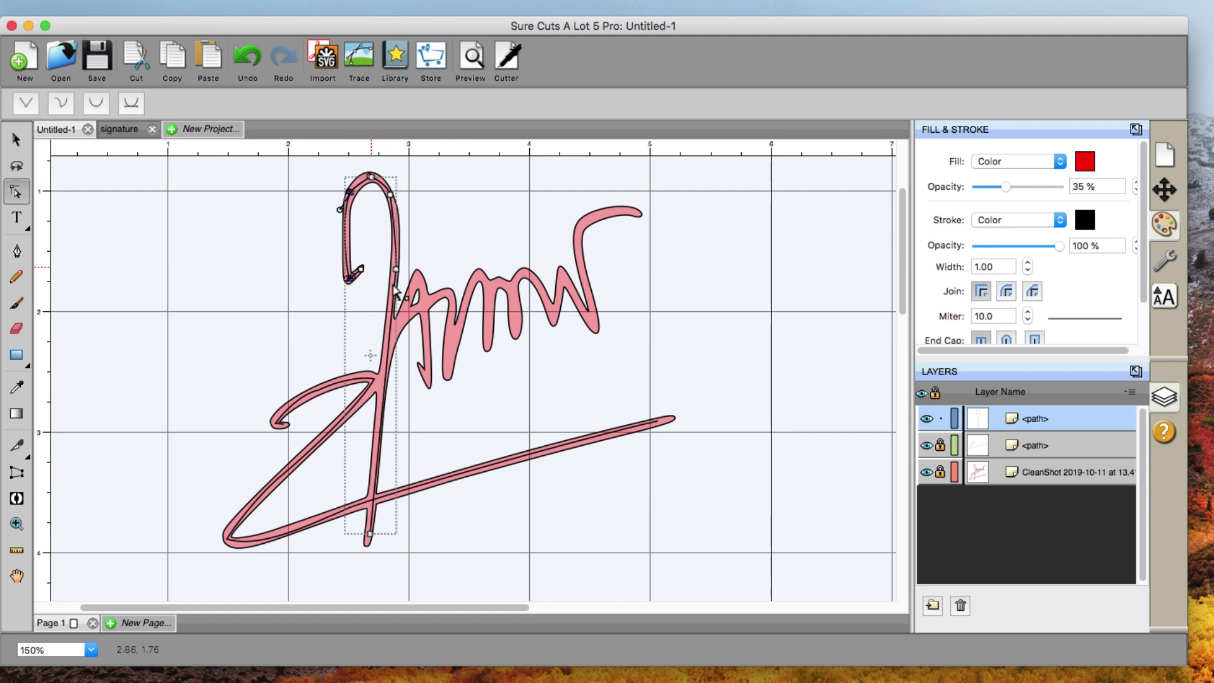
left_click(391, 350)
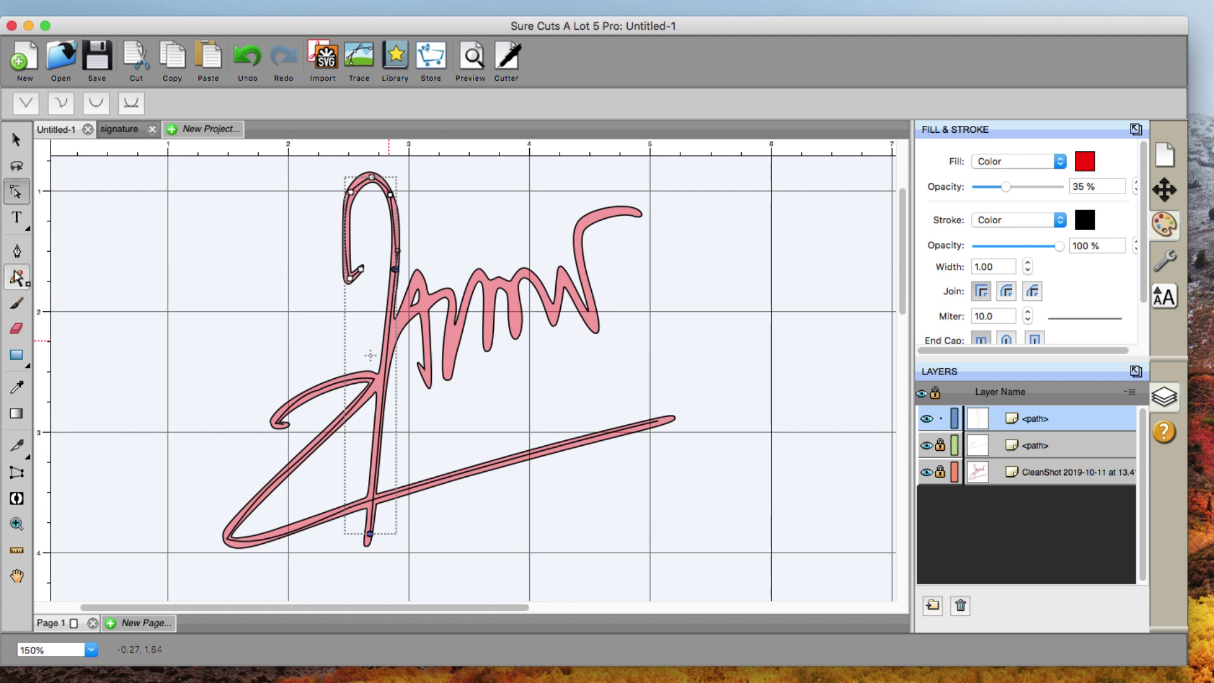
left_click(17, 251)
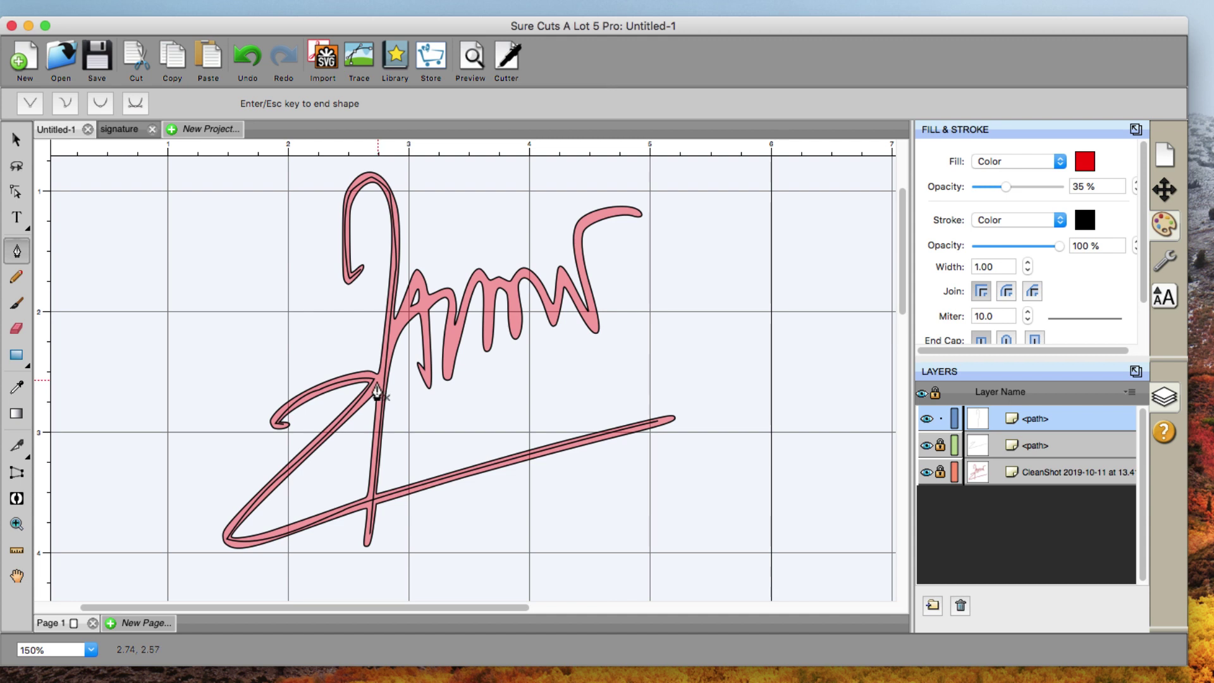
Step: Start a pen path on the cross stroke, adding a curved anchor along it
left_click(378, 380)
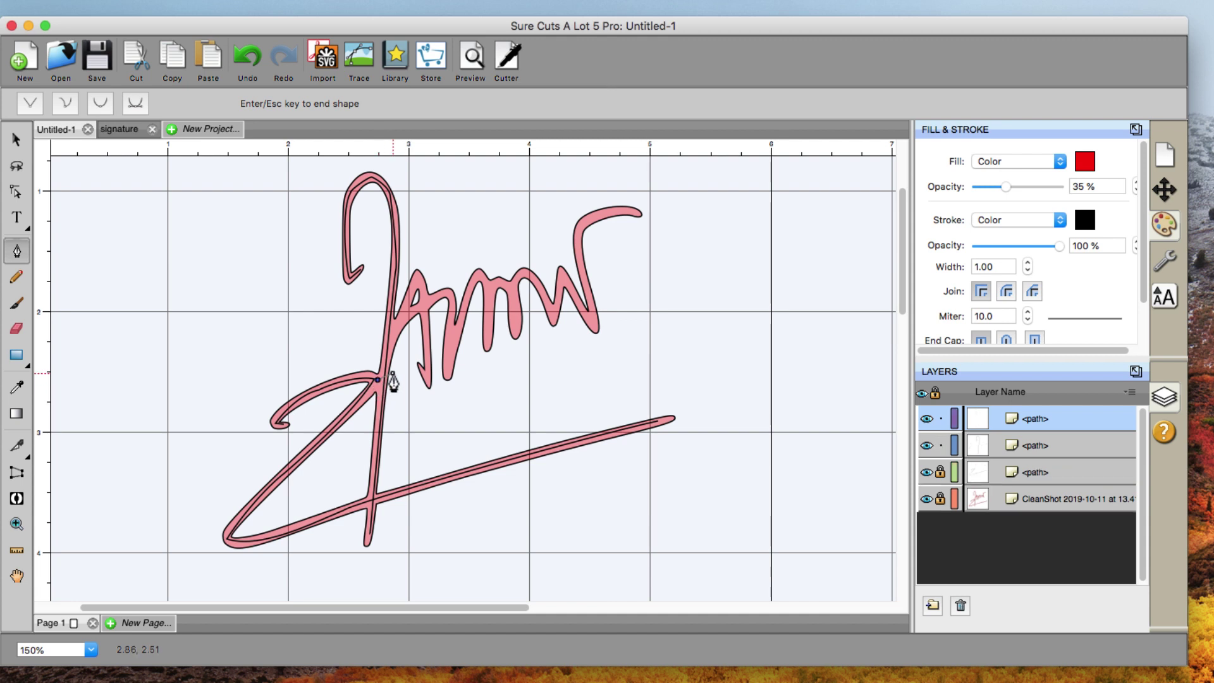
left_click(401, 321)
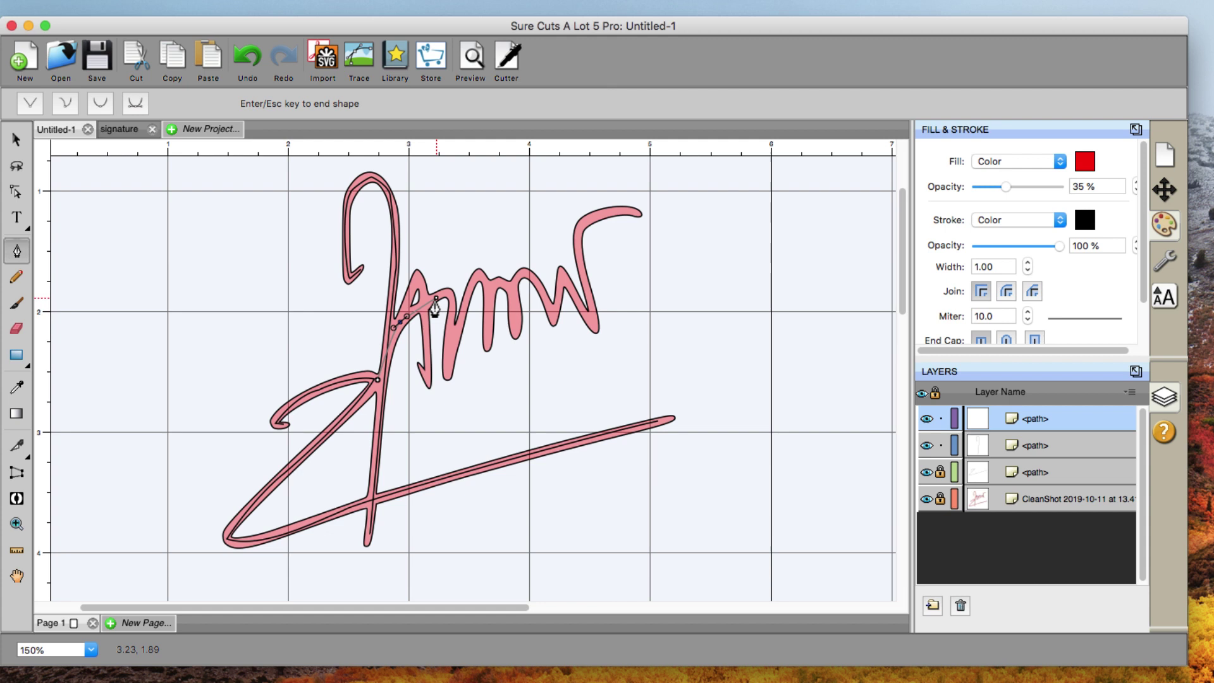
left_click_drag(435, 297, 885, 296)
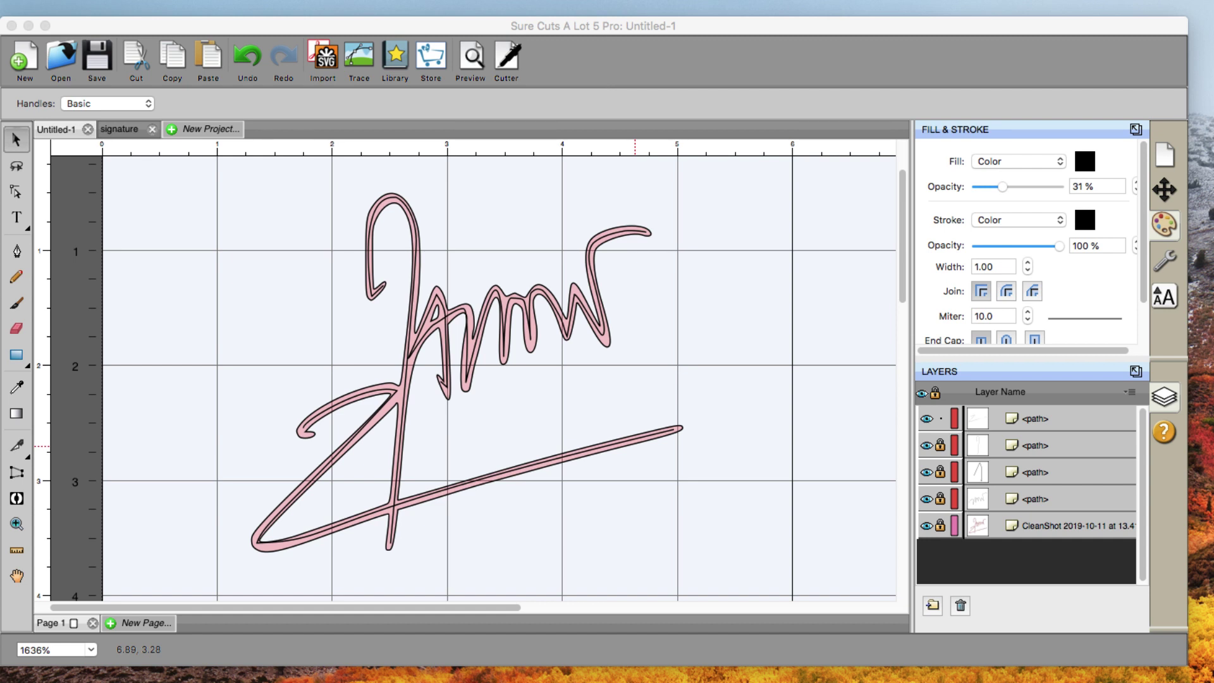
Step: Hide the trace image and send the signature paths to the cutter using Origin Point cut mode
left_click(926, 525)
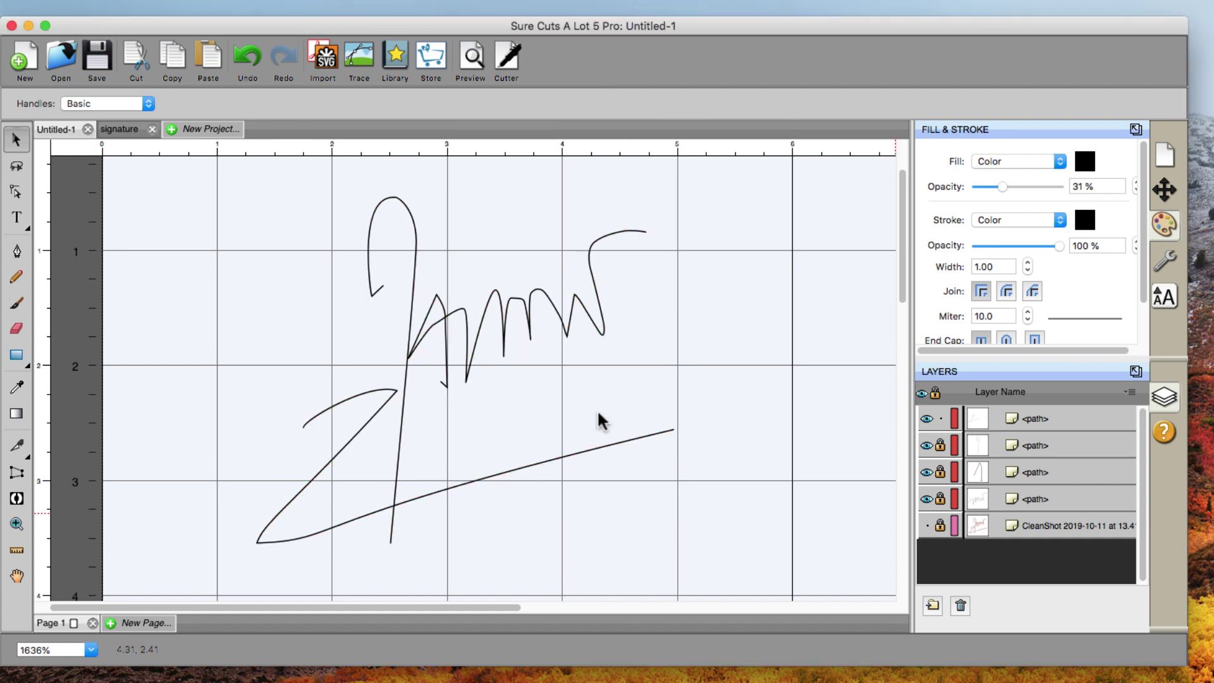
left_click(507, 63)
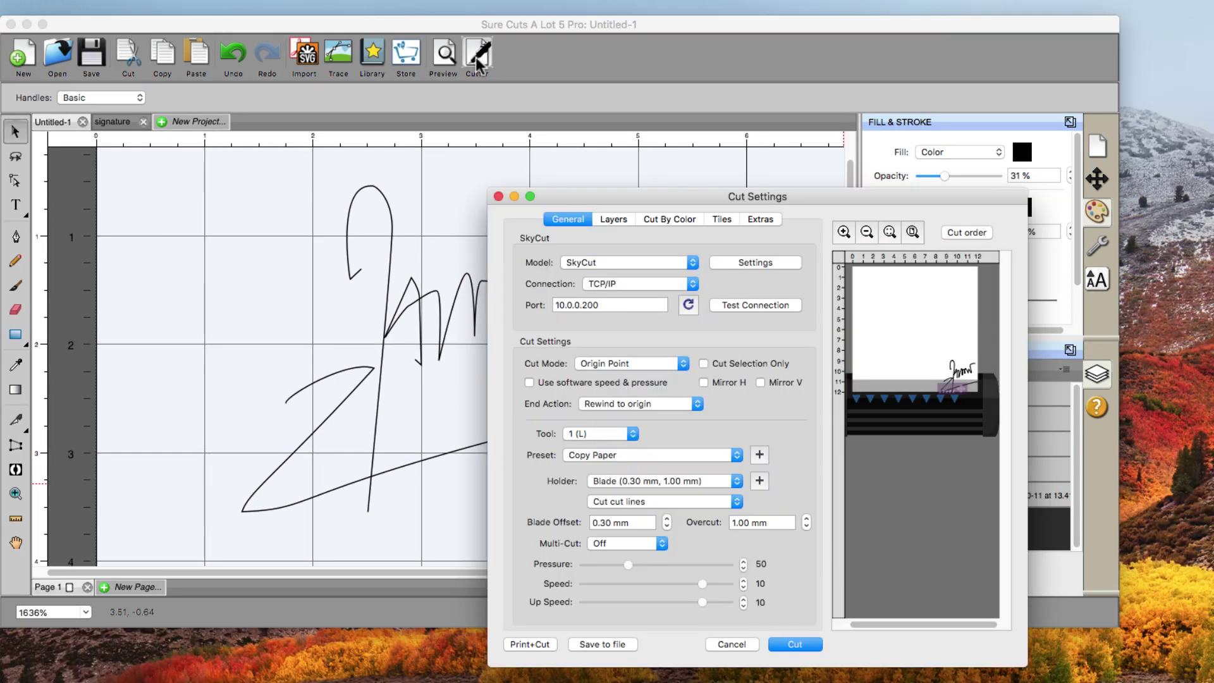
left_click_drag(691, 203, 691, 101)
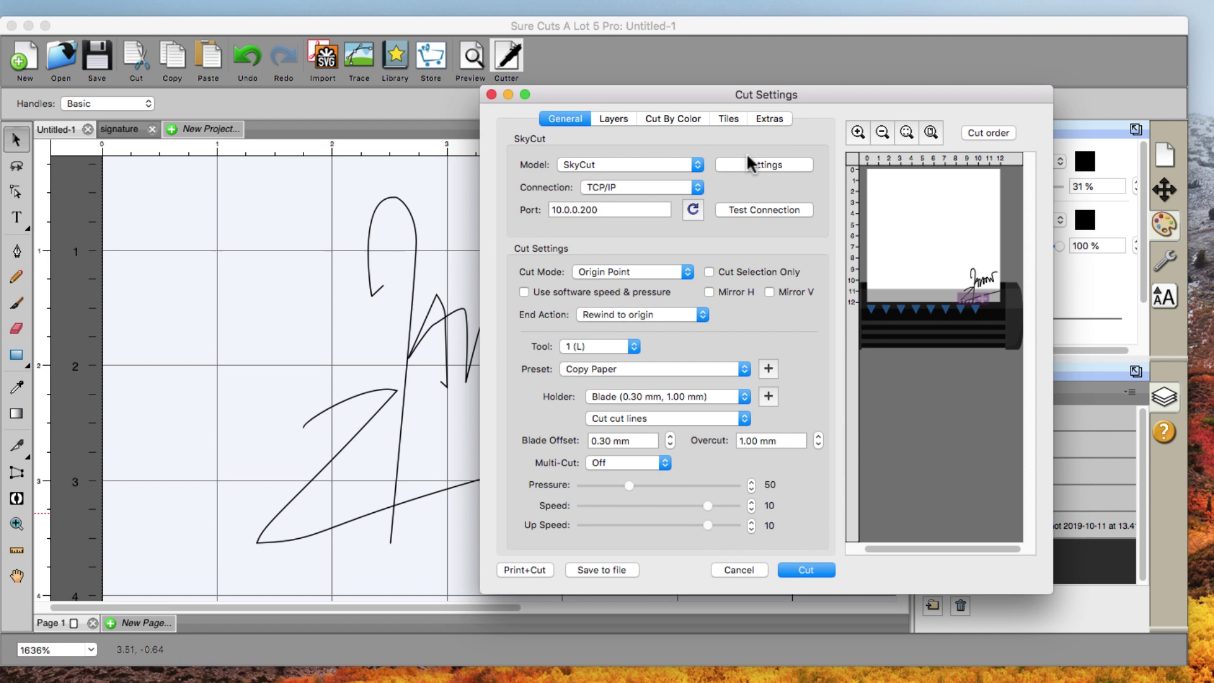
left_click(633, 272)
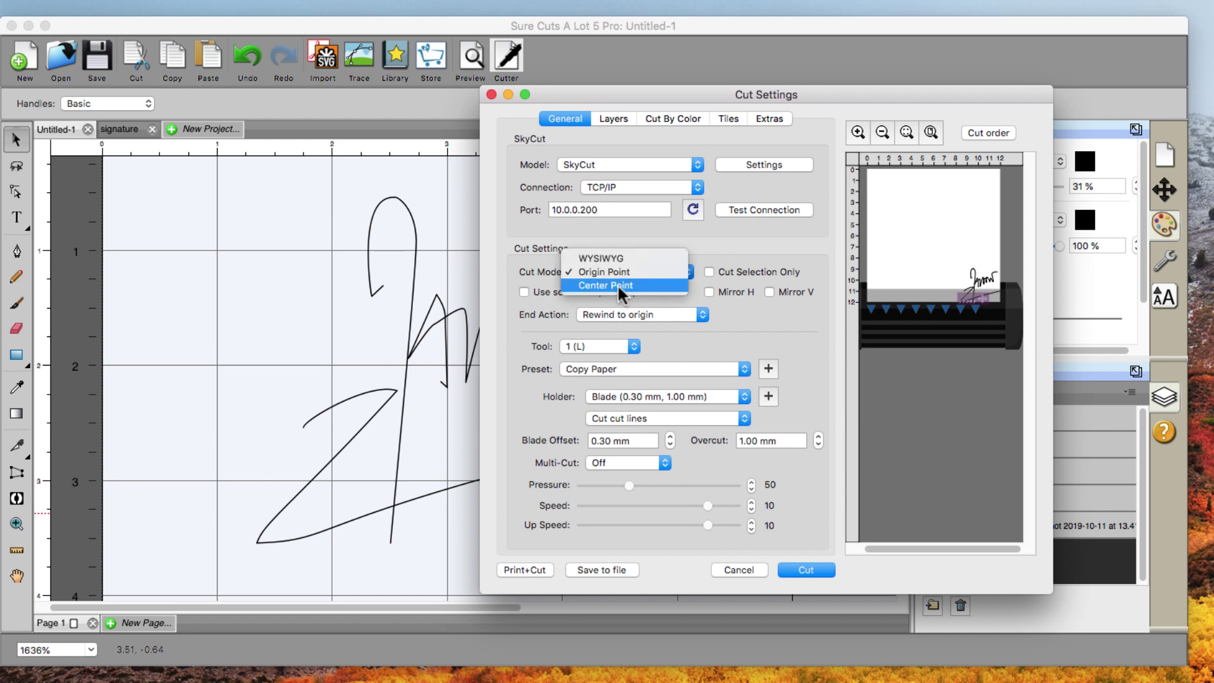
left_click(613, 272)
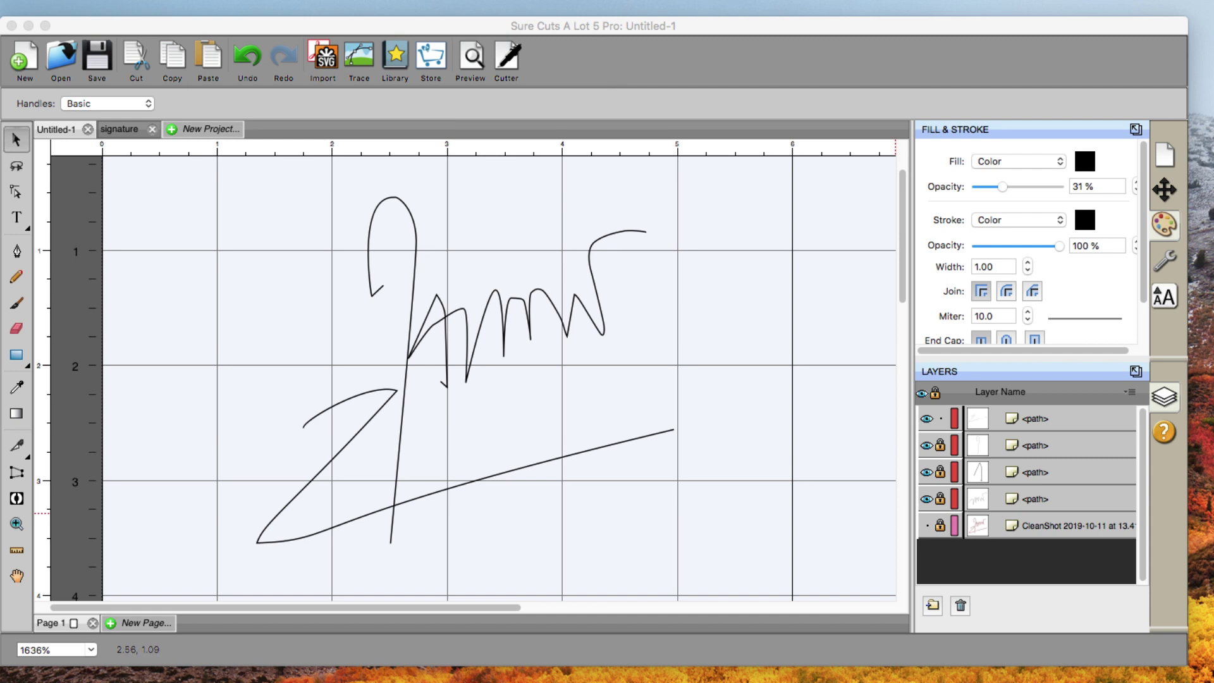
Step: Try selecting all paths from the menus, then clear the canvas selection
left_click(35, 161)
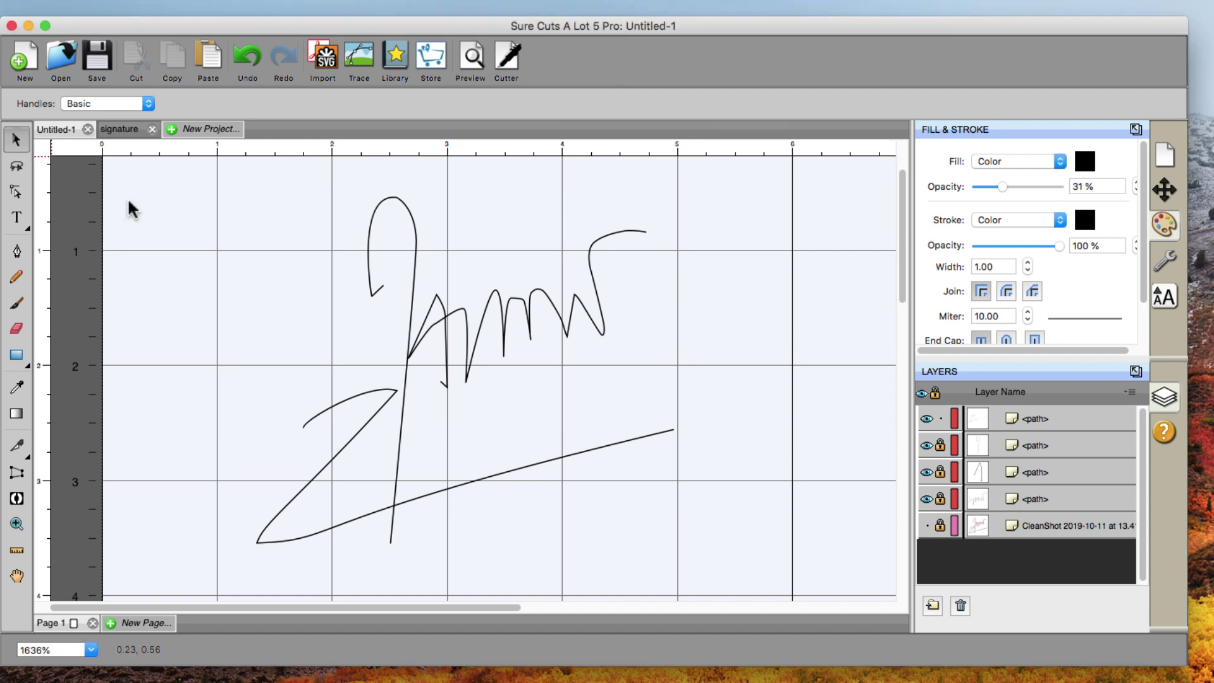
left_click(194, 7)
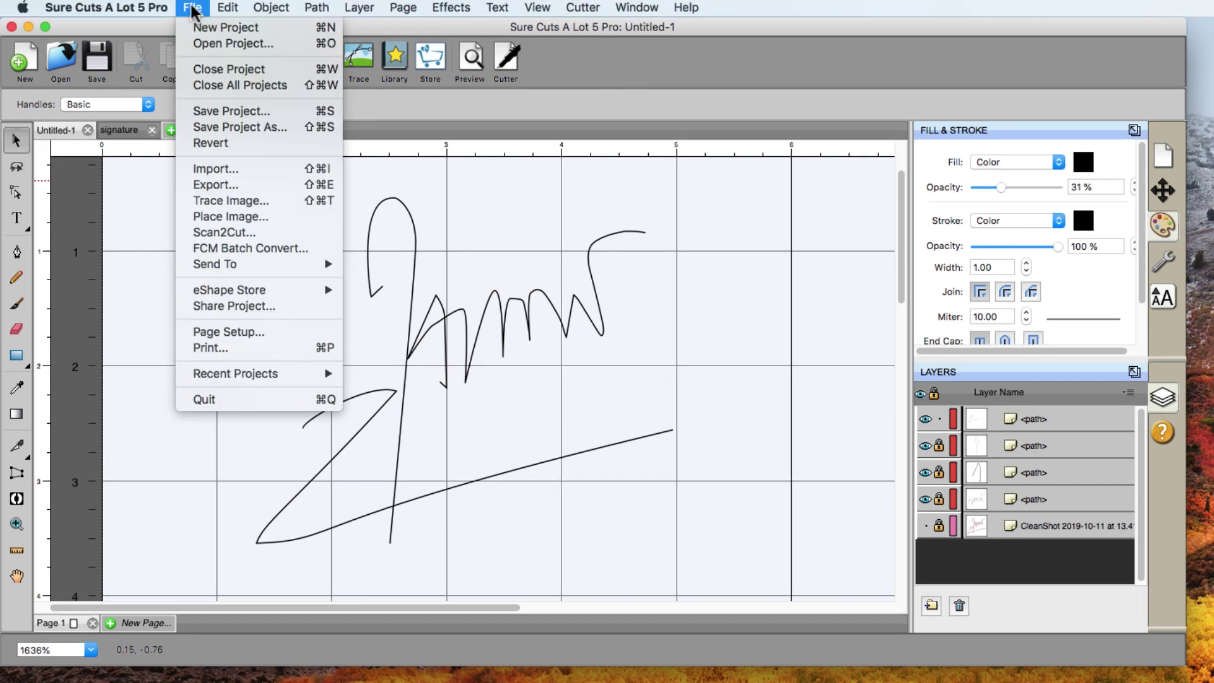
left_click(200, 7)
left_click(222, 7)
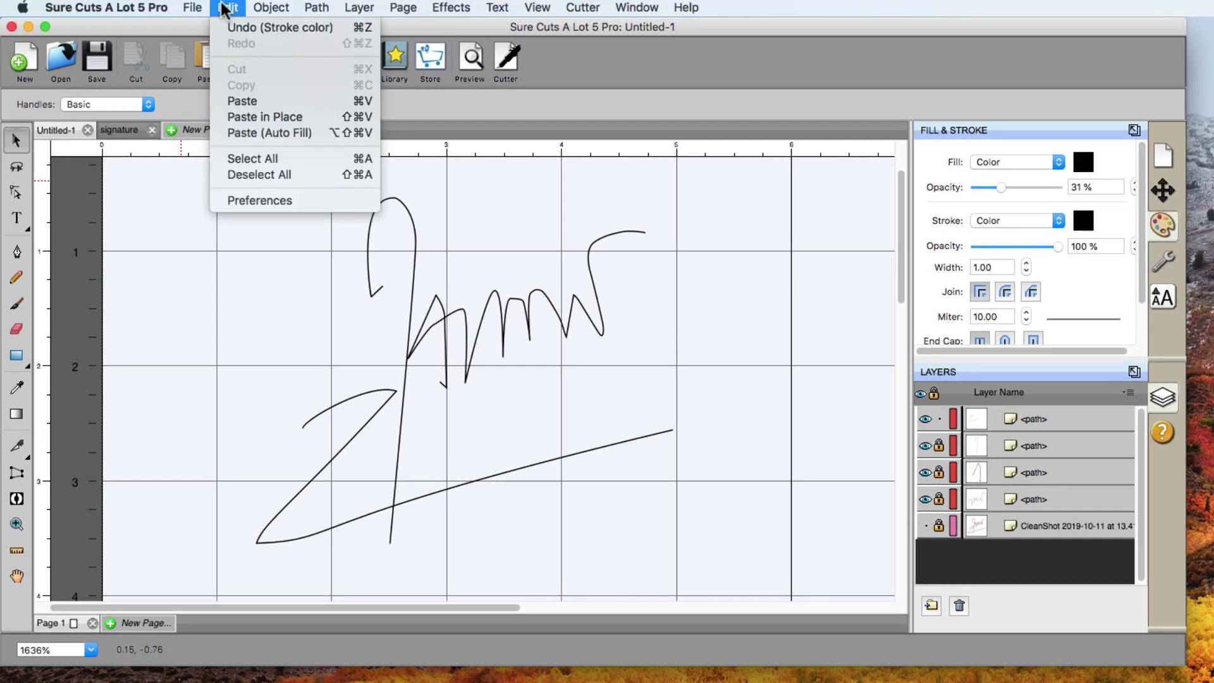
left_click(259, 158)
left_click(233, 200)
Step: Unlock the second, third and fourth signature path layers
left_click(940, 498)
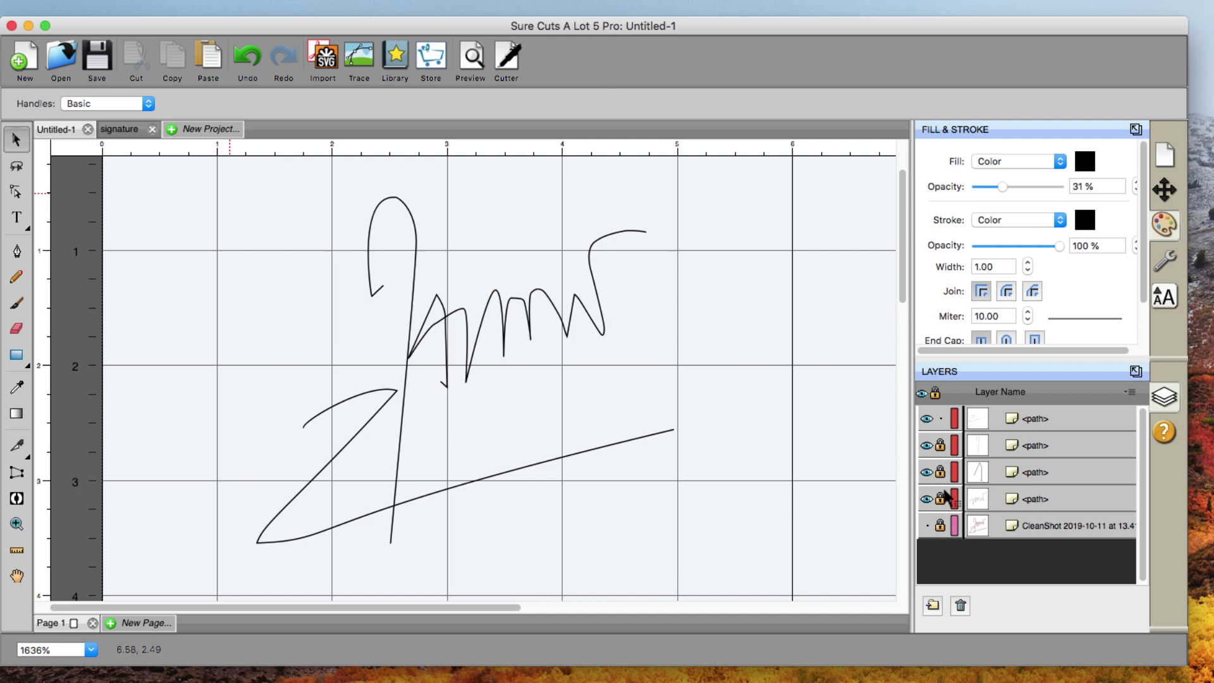
left_click(940, 472)
left_click(941, 445)
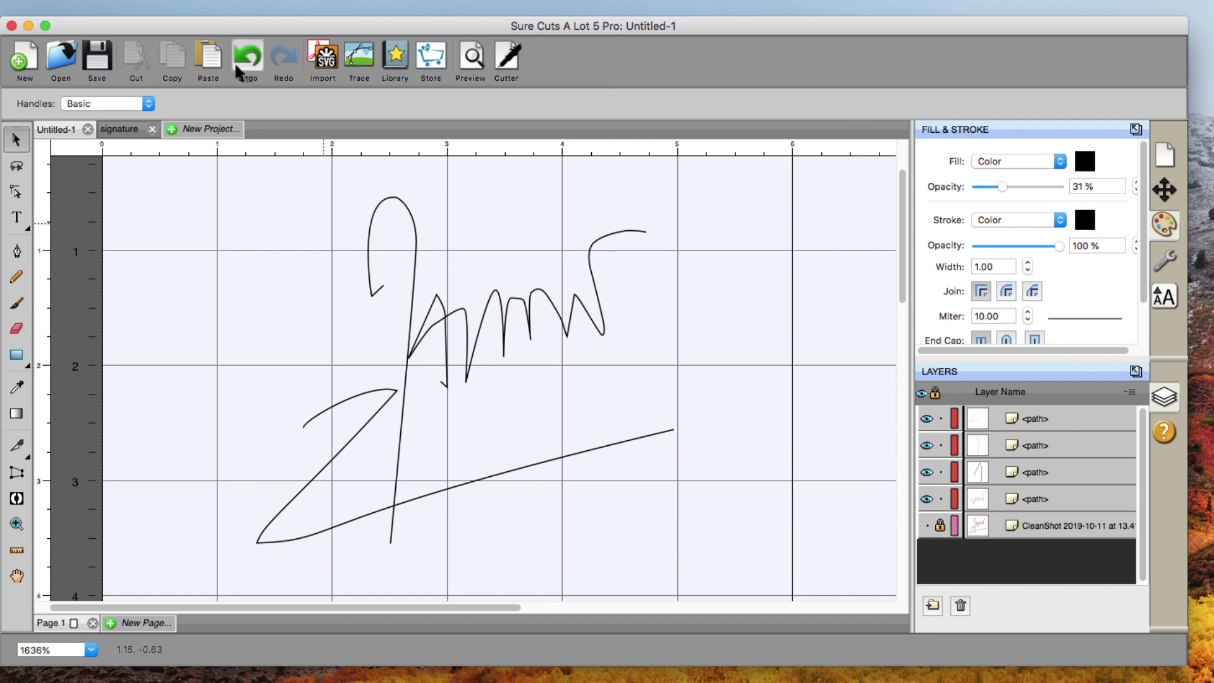
left_click(227, 7)
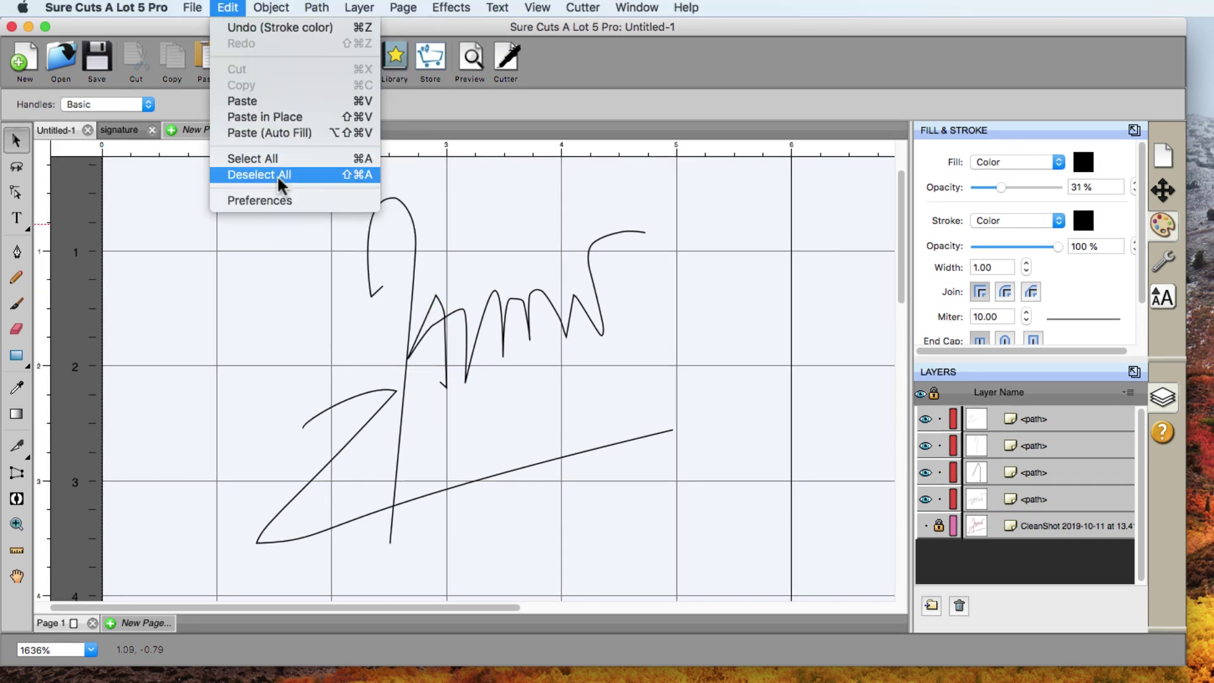
left_click(270, 160)
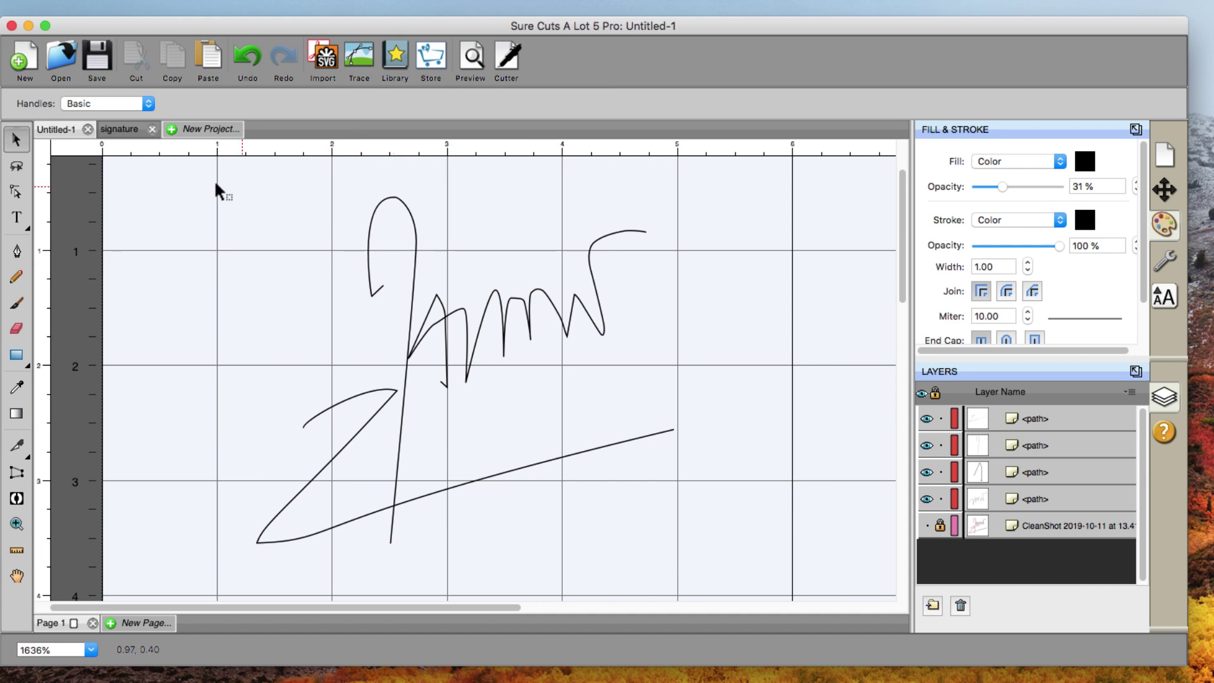
Step: Marquee-select all four signature paths on the canvas
left_click_drag(163, 163, 792, 574)
right_click(383, 318)
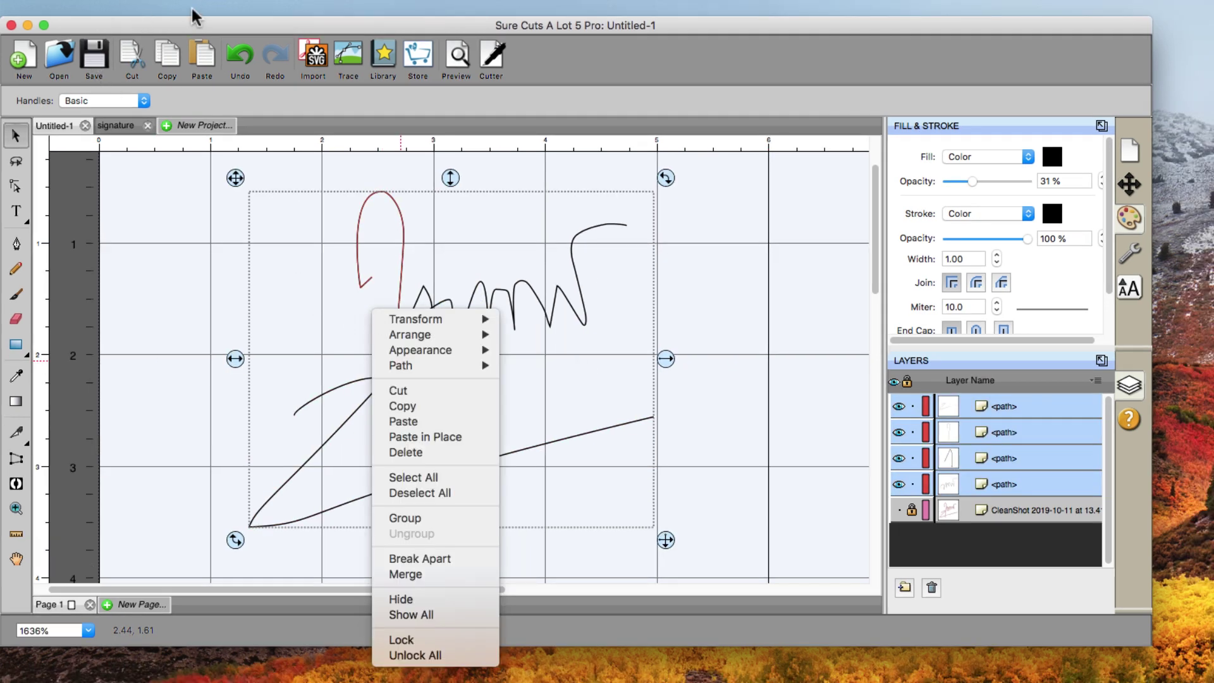
left_click(195, 17)
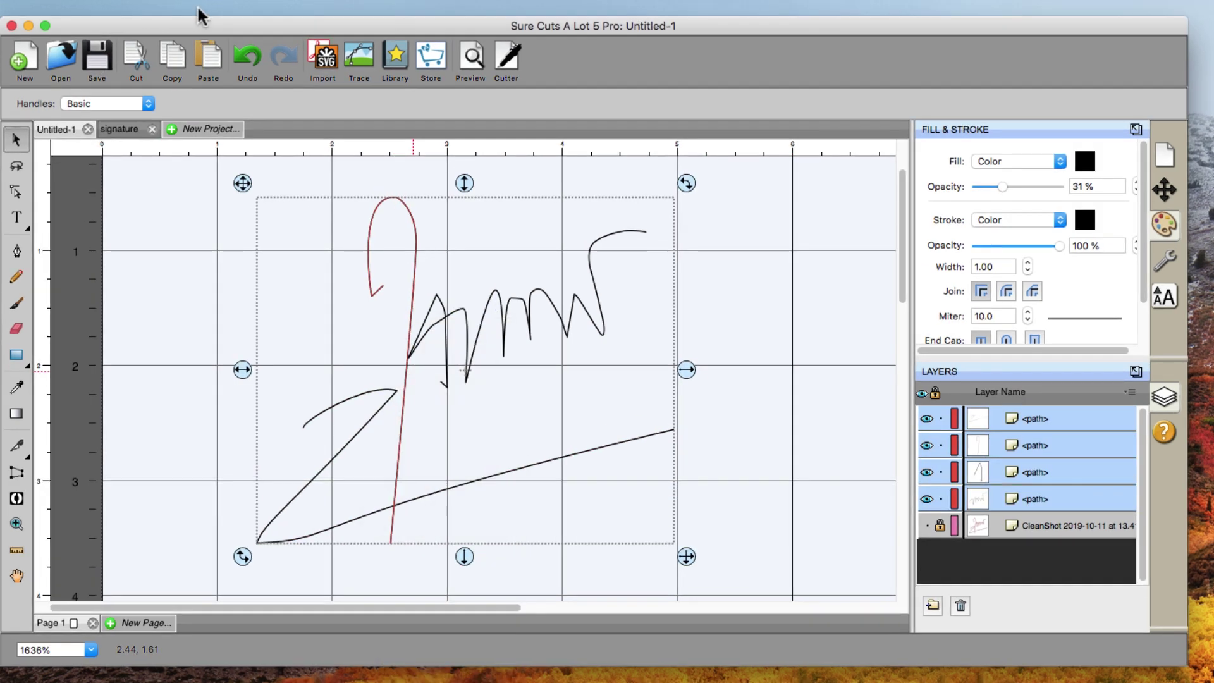
left_click(196, 17)
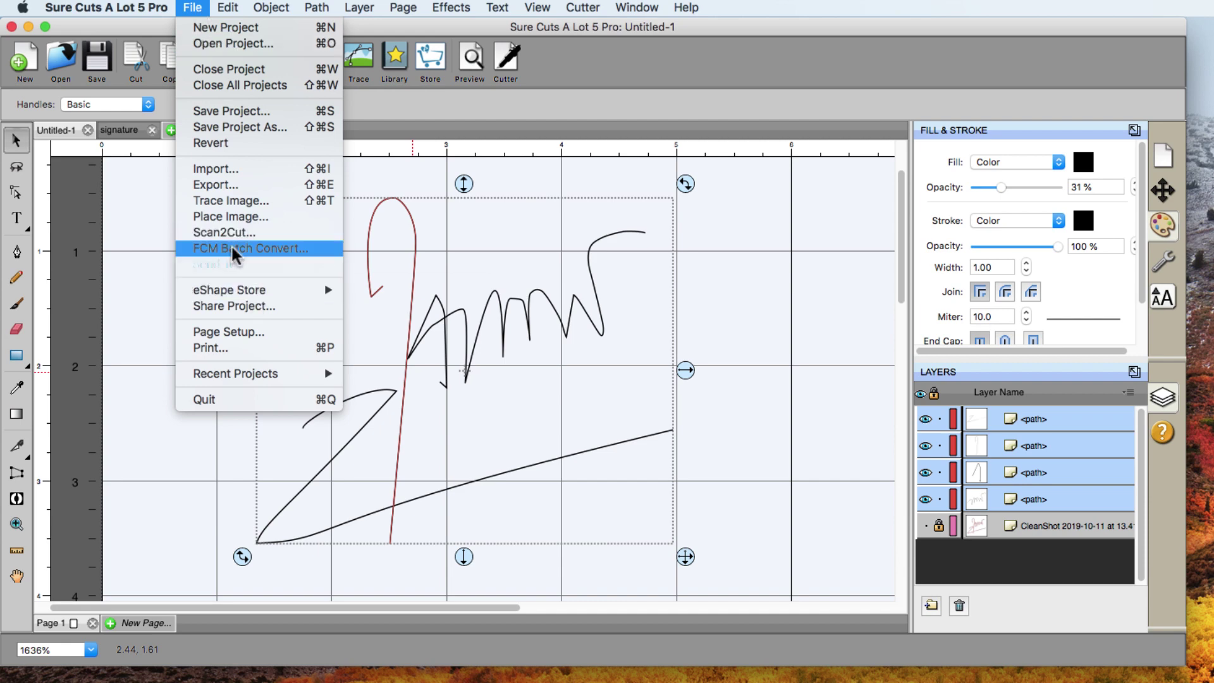
left_click(241, 185)
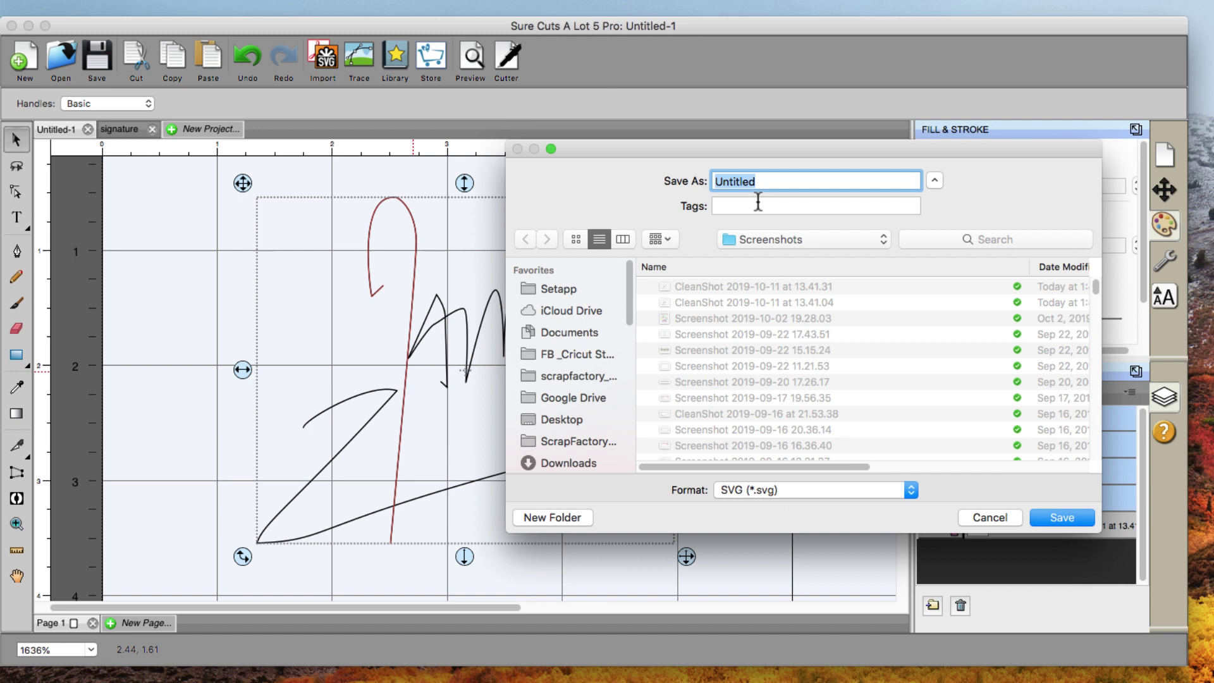
left_click(980, 518)
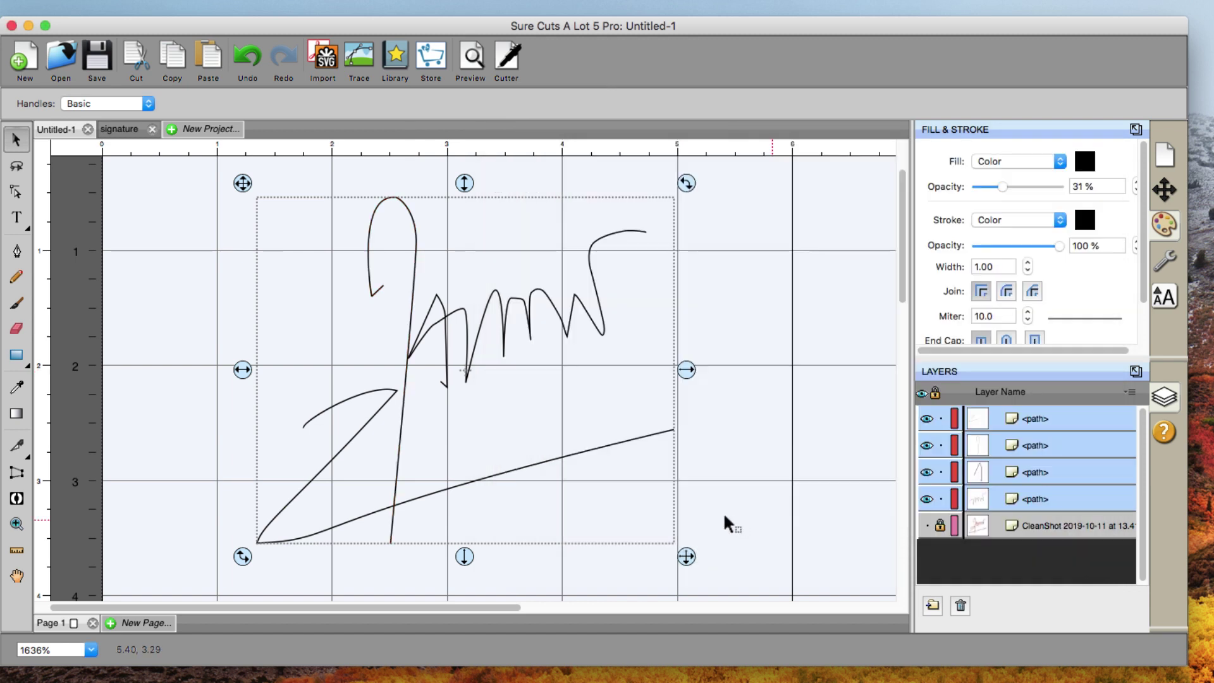